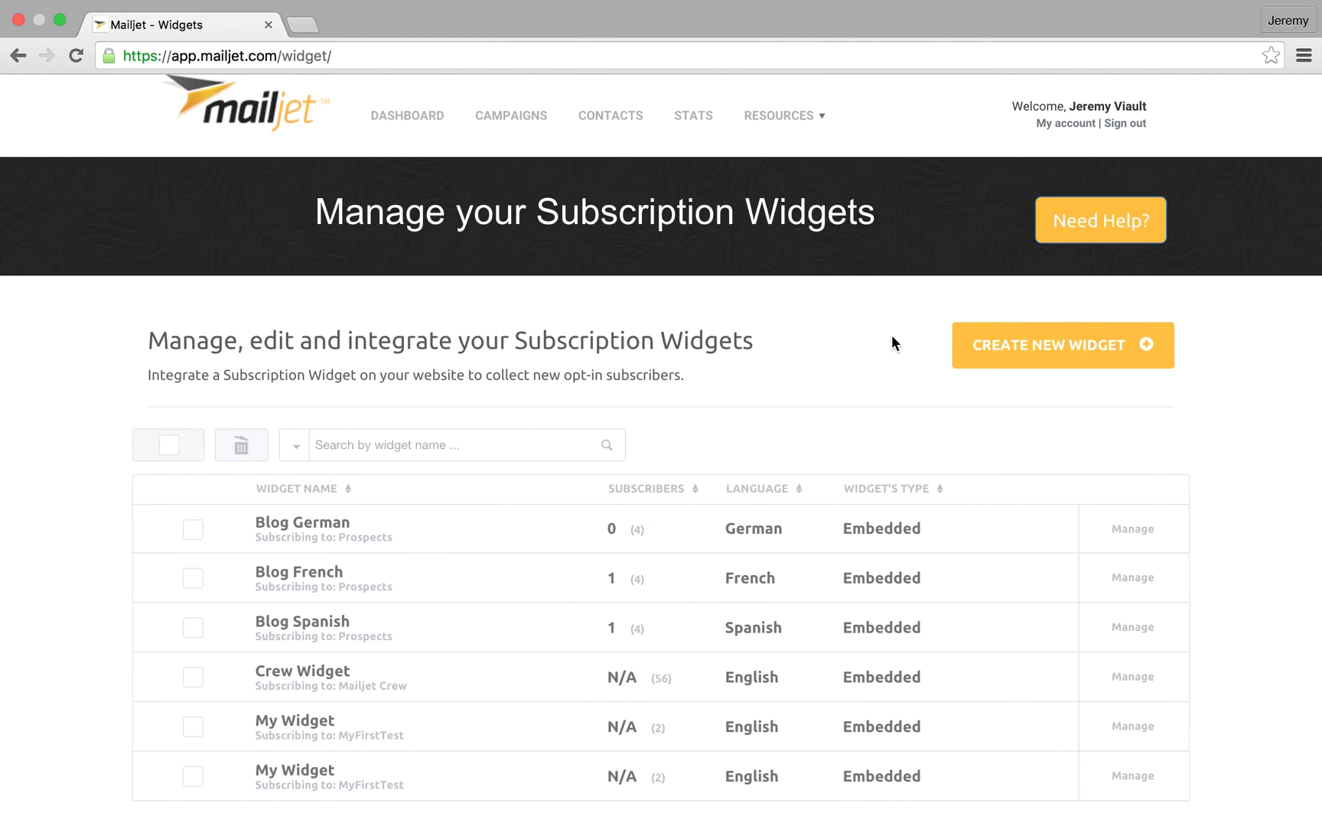
Begin a new subscription widget and choose the Embedded Widget type
{"action": "left_click", "coordinate": [1007, 351]}
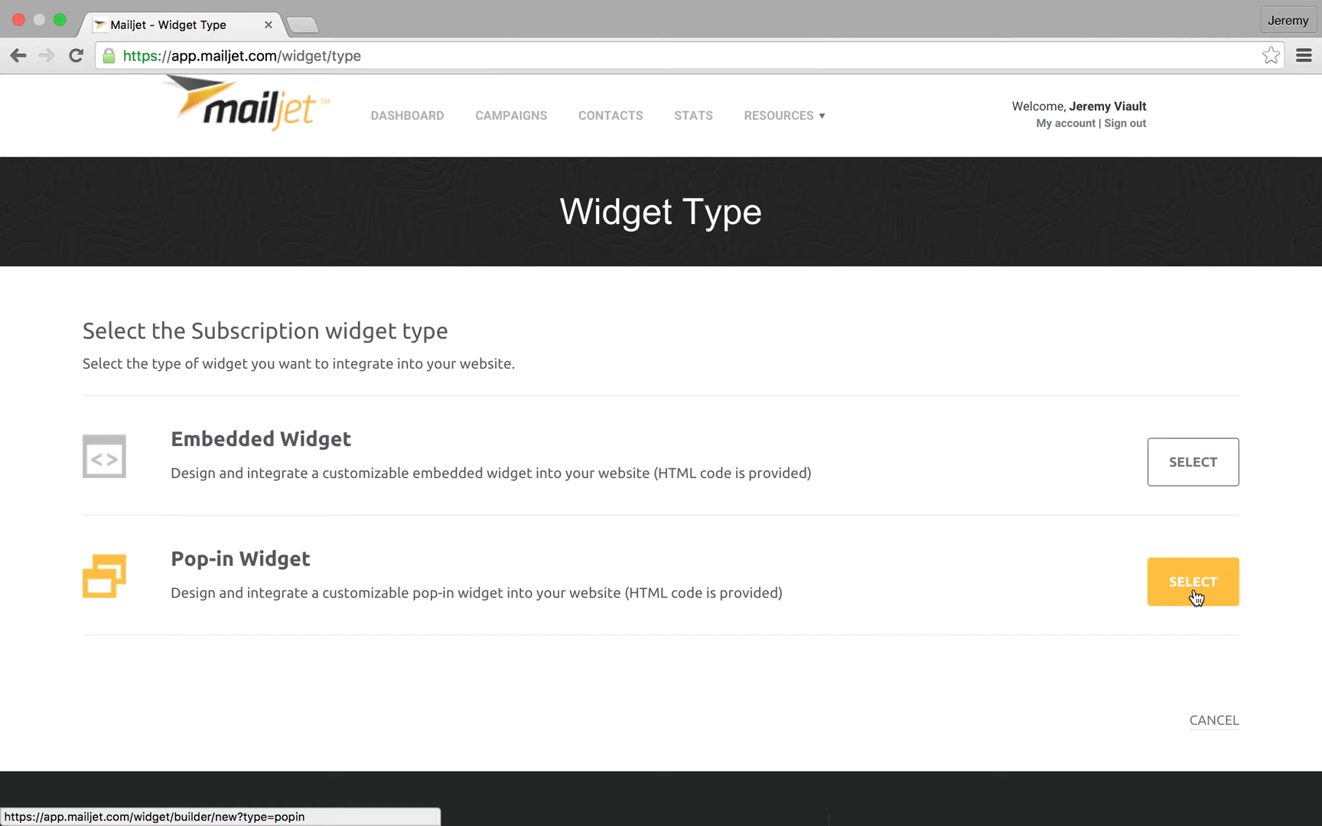
{"action": "left_click", "coordinate": [1190, 467]}
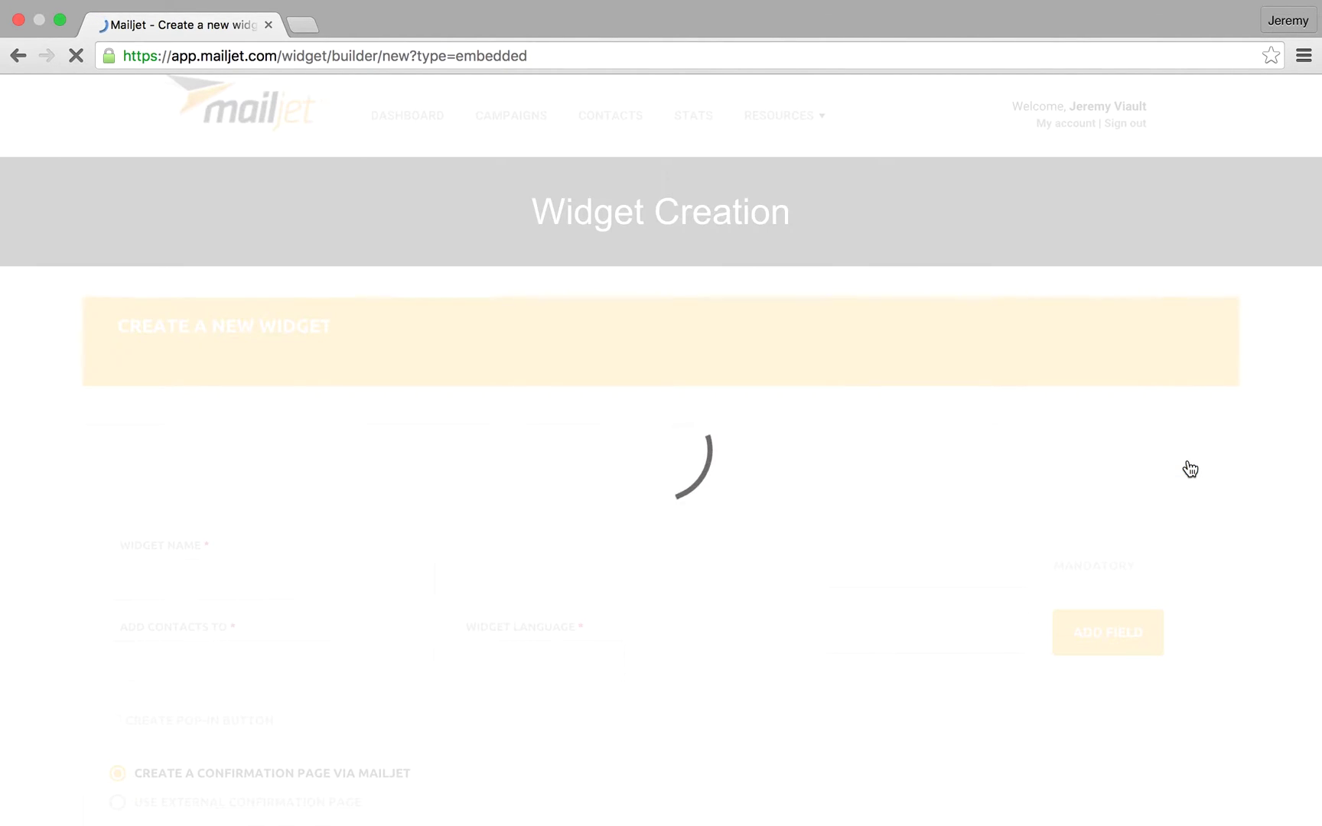
Enter 'Blog English' as widget name, pick the Prospects list and English, keeping Mailjet's confirmation page
{"action": "scroll", "coordinate": [471, 497], "scroll_direction": "down", "scroll_amount": 3}
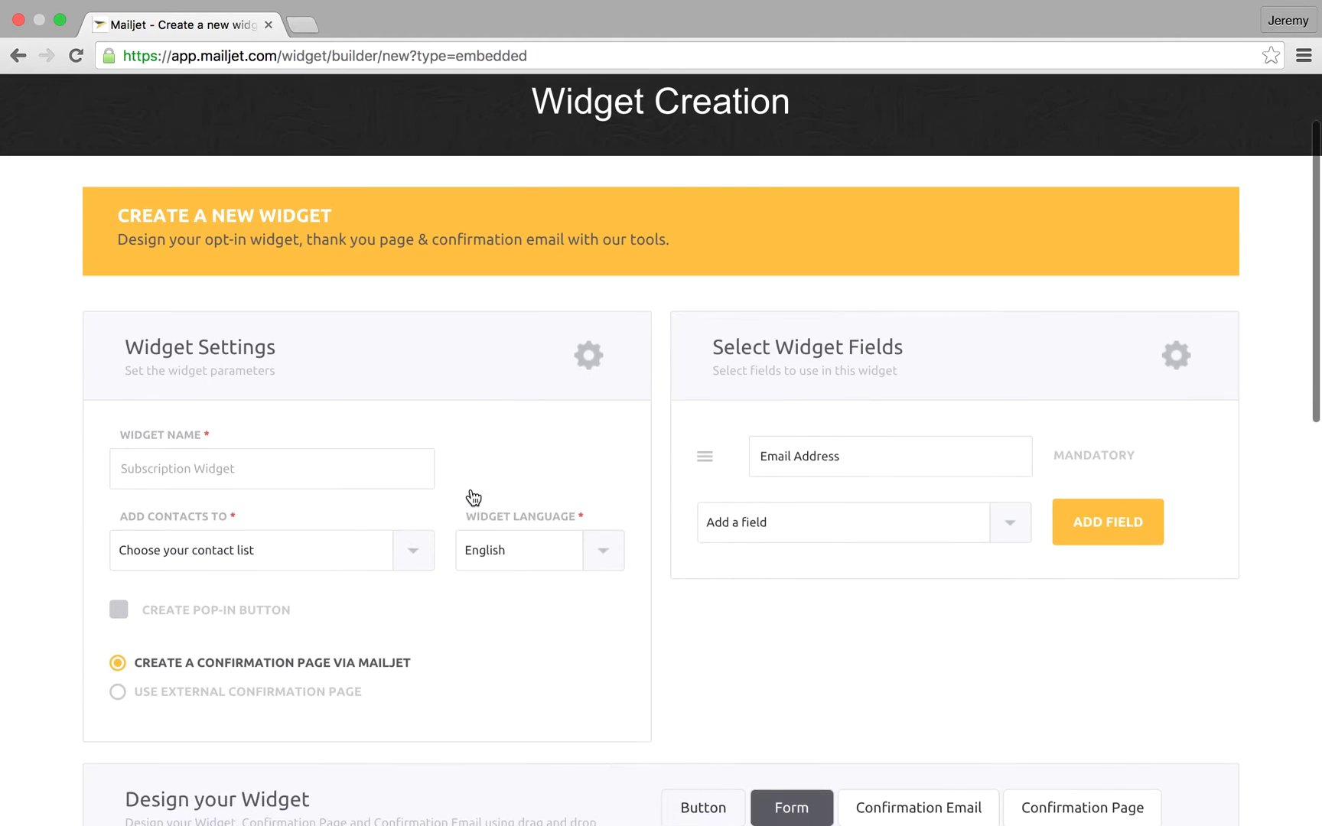
{"action": "scroll", "coordinate": [472, 496], "scroll_direction": "down", "scroll_amount": 3}
{"action": "left_click", "coordinate": [292, 356]}
{"action": "type", "text": "Blog English"}
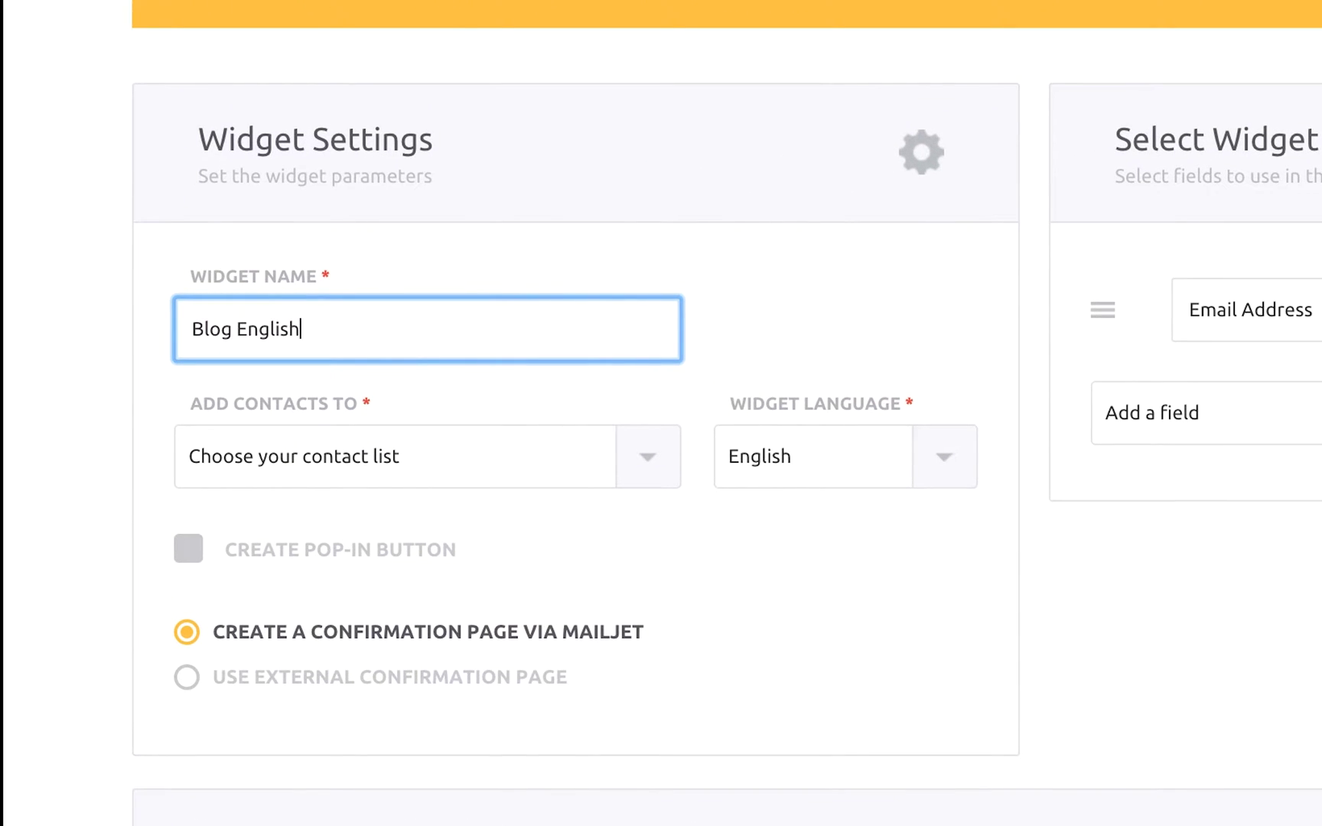
{"action": "left_click", "coordinate": [611, 459]}
{"action": "left_click", "coordinate": [494, 507]}
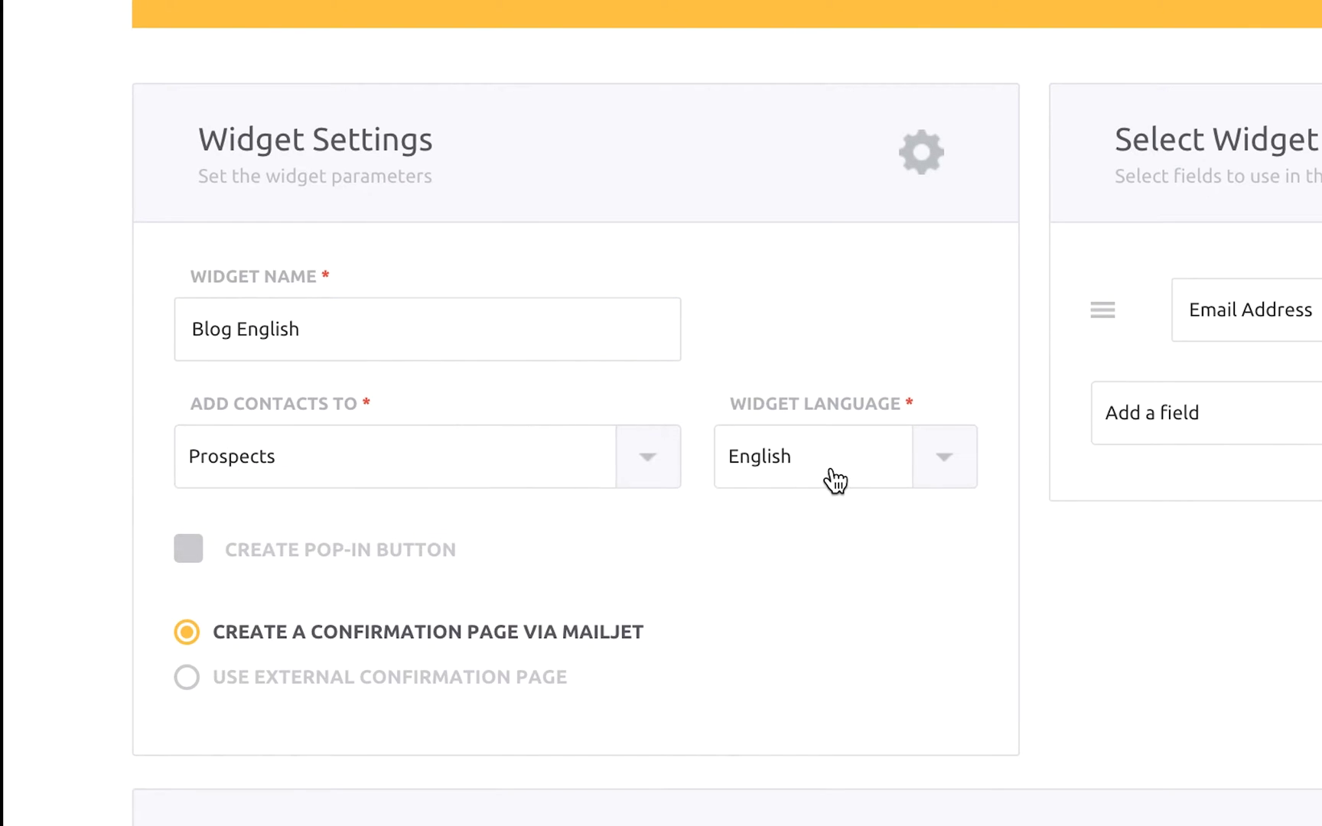
{"action": "left_click", "coordinate": [833, 481]}
{"action": "left_click", "coordinate": [831, 466]}
{"action": "left_click", "coordinate": [186, 679]}
{"action": "left_click", "coordinate": [211, 722]}
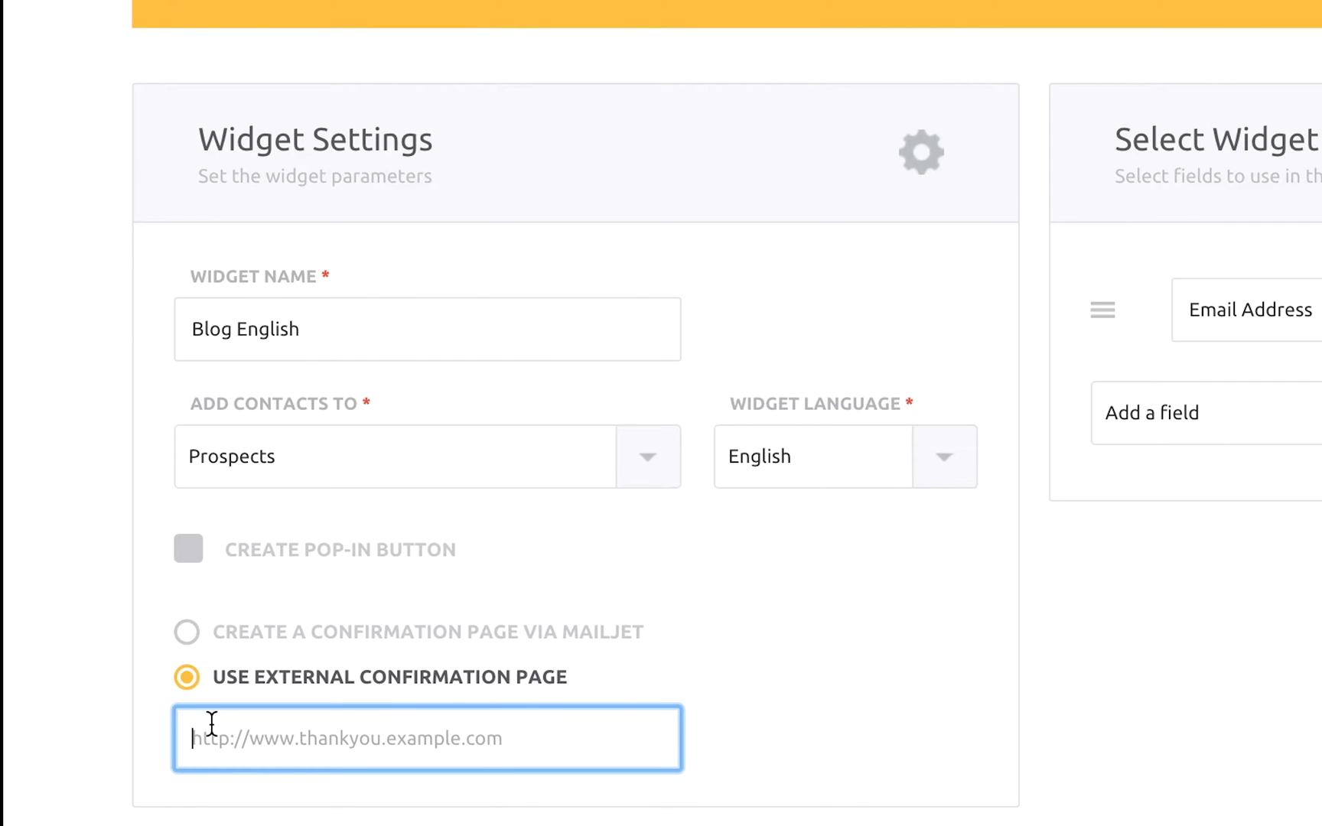
{"action": "left_click", "coordinate": [186, 632]}
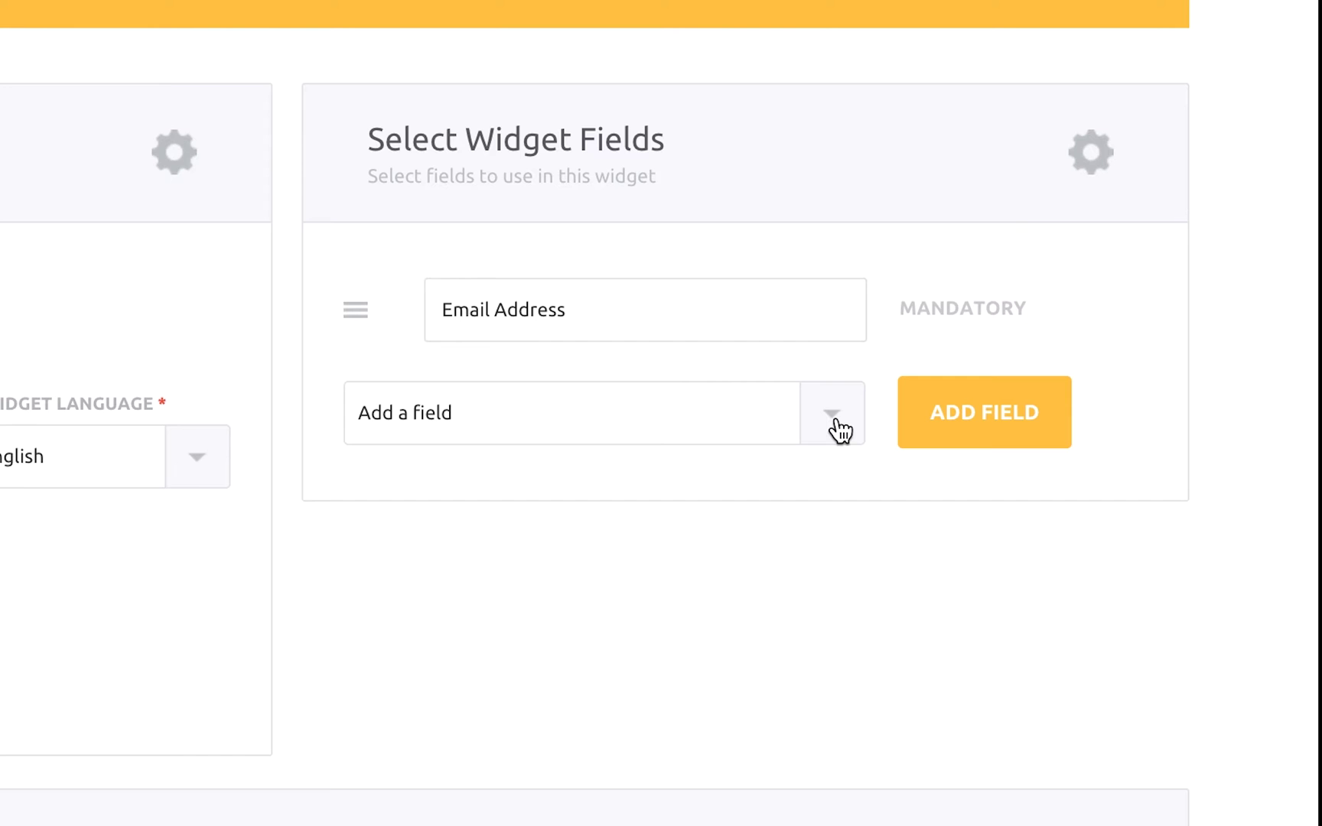
Add the first_name, name and city contact fields to the form
{"action": "left_click", "coordinate": [840, 430]}
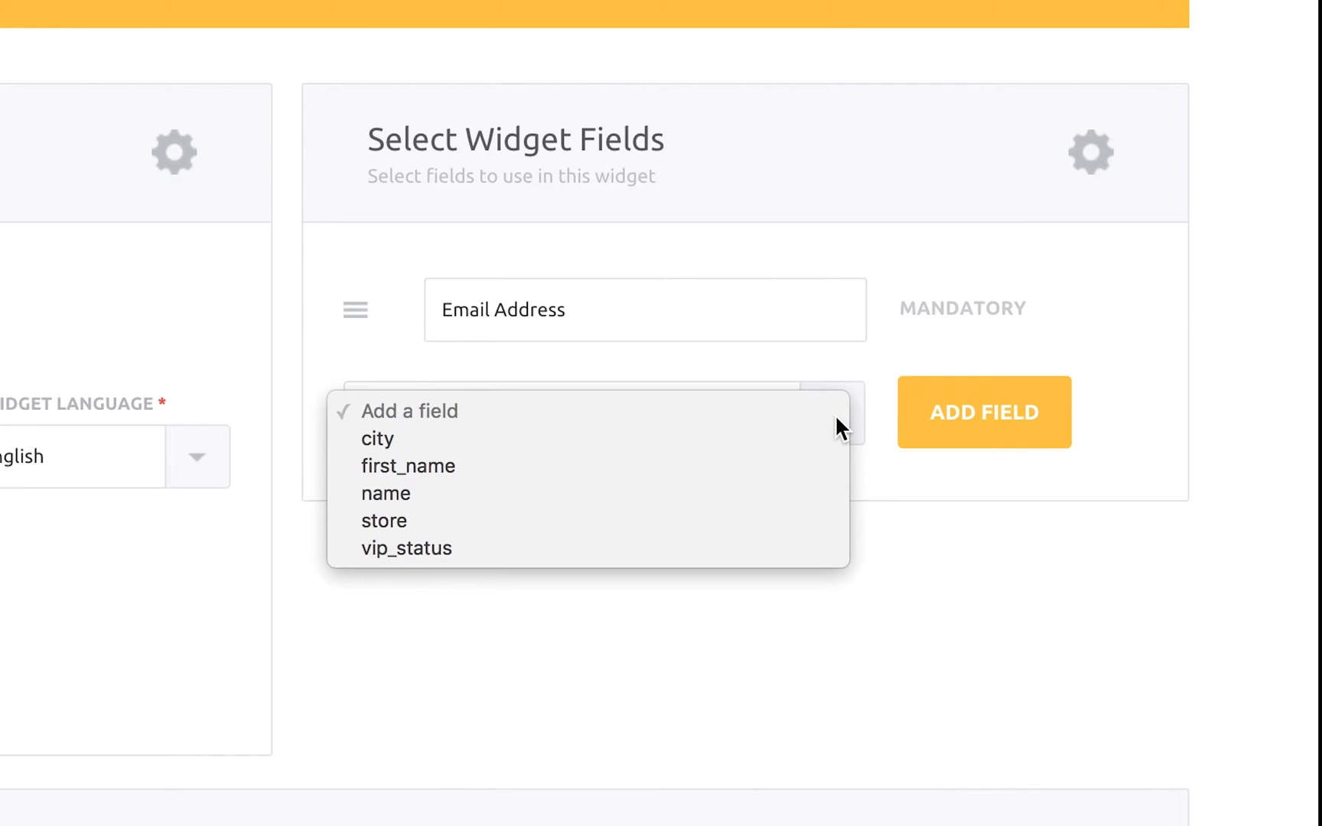
{"action": "key", "text": "Escape"}
{"action": "left_click", "coordinate": [968, 427]}
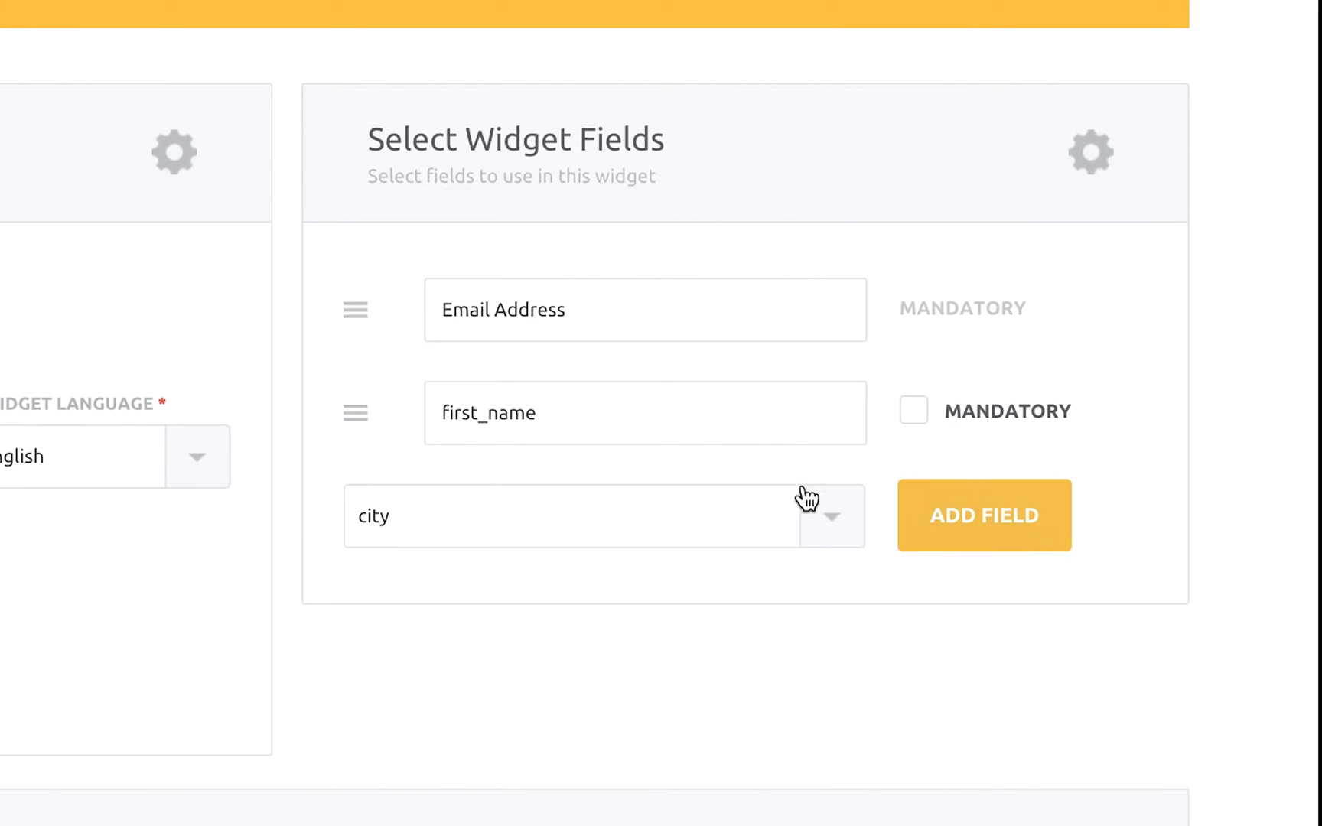
{"action": "left_click", "coordinate": [804, 523]}
{"action": "left_click", "coordinate": [805, 541]}
{"action": "left_click", "coordinate": [1052, 528]}
{"action": "left_click", "coordinate": [837, 627]}
{"action": "left_click", "coordinate": [836, 623]}
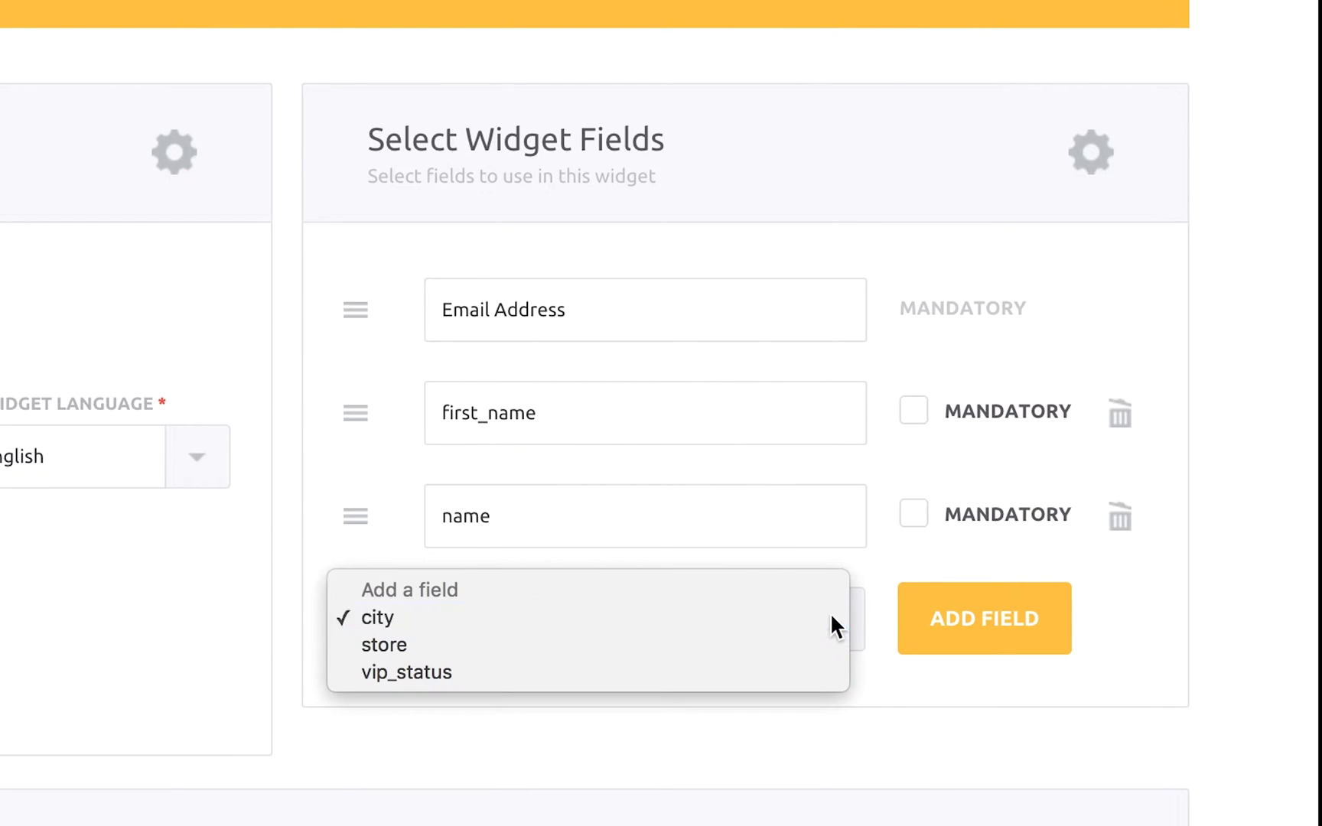
{"action": "left_click", "coordinate": [998, 629]}
Relabel the email field 'Email' and the first_name field 'First Name'
{"action": "double_click", "coordinate": [561, 309]}
{"action": "key", "text": "BackSpace"}
{"action": "key", "text": "Tab"}
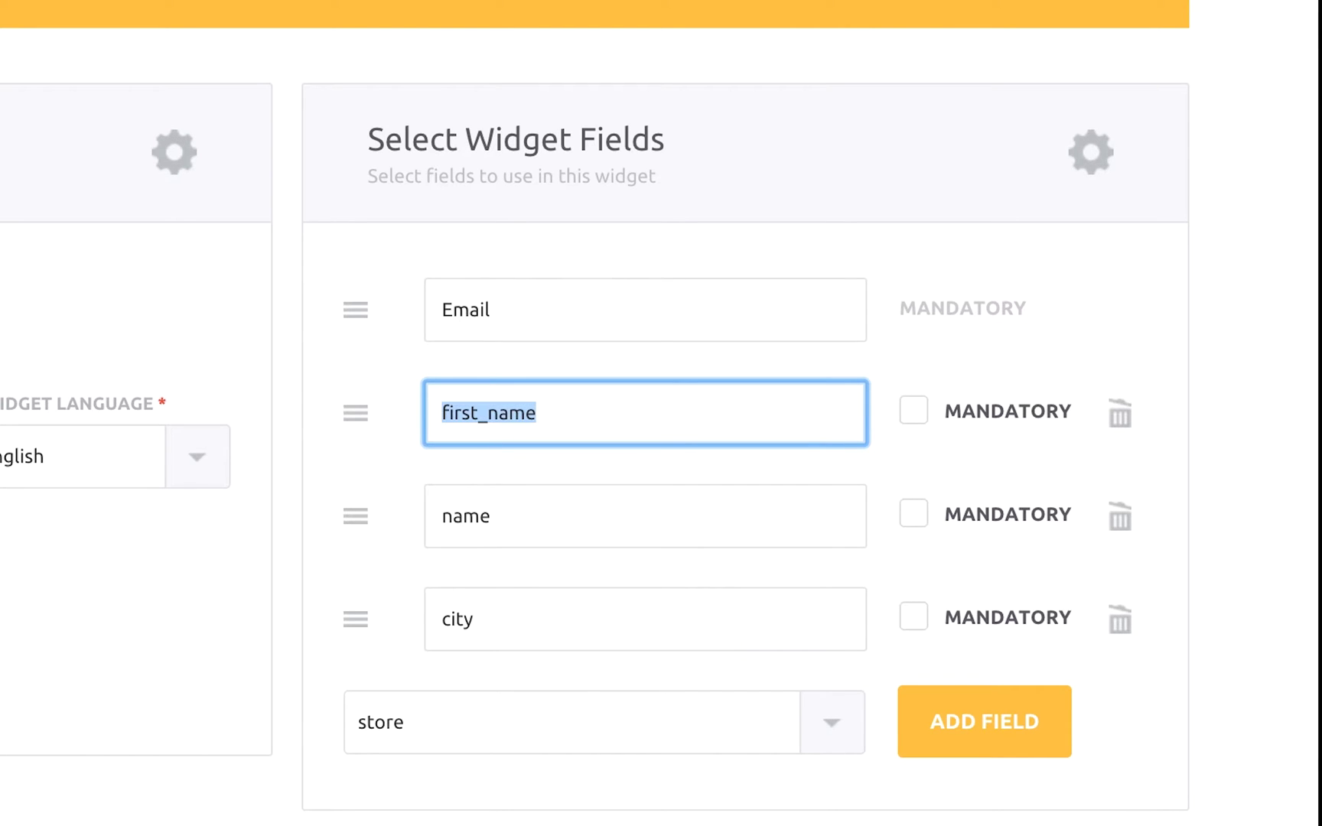
{"action": "type", "text": "first"}
{"action": "key", "text": "ctrl+a"}
{"action": "type", "text": "First Name"}
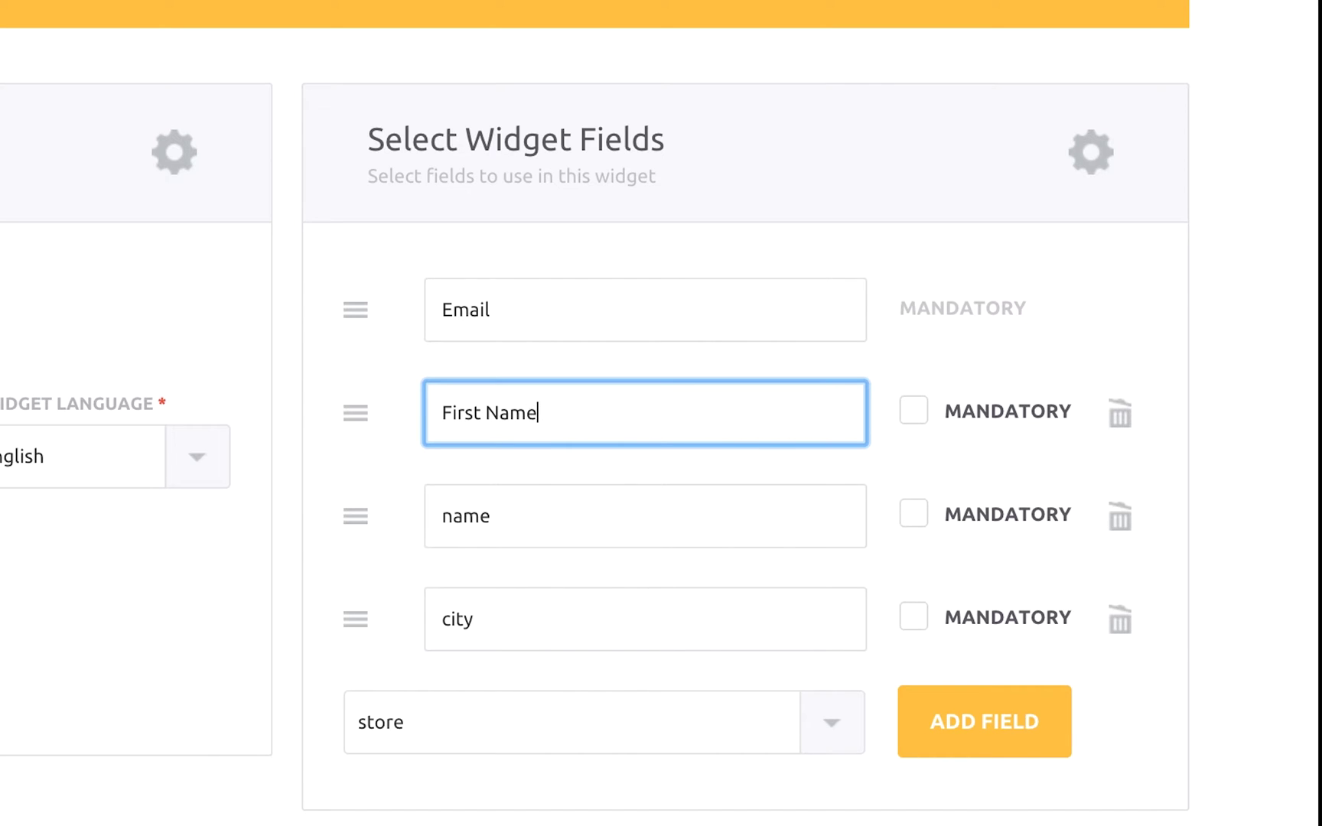
Relabel the other fields 'Last Name' and 'City', and make First Name mandatory
{"action": "left_click", "coordinate": [434, 511]}
{"action": "type", "text": "Last"}
{"action": "key", "text": "Delete"}
{"action": "type", "text": "N"}
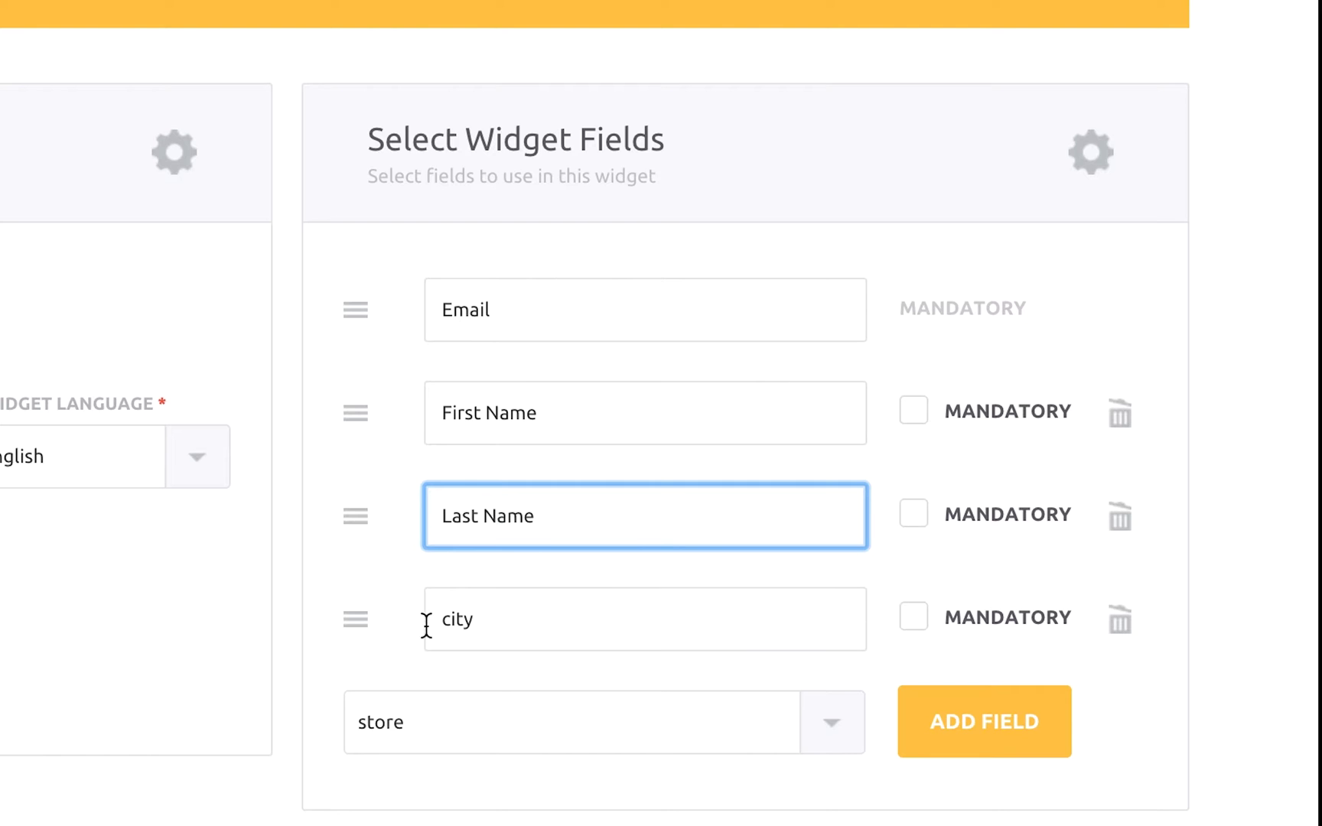
{"action": "left_click", "coordinate": [451, 621]}
{"action": "key", "text": "Delete"}
{"action": "type", "text": "C"}
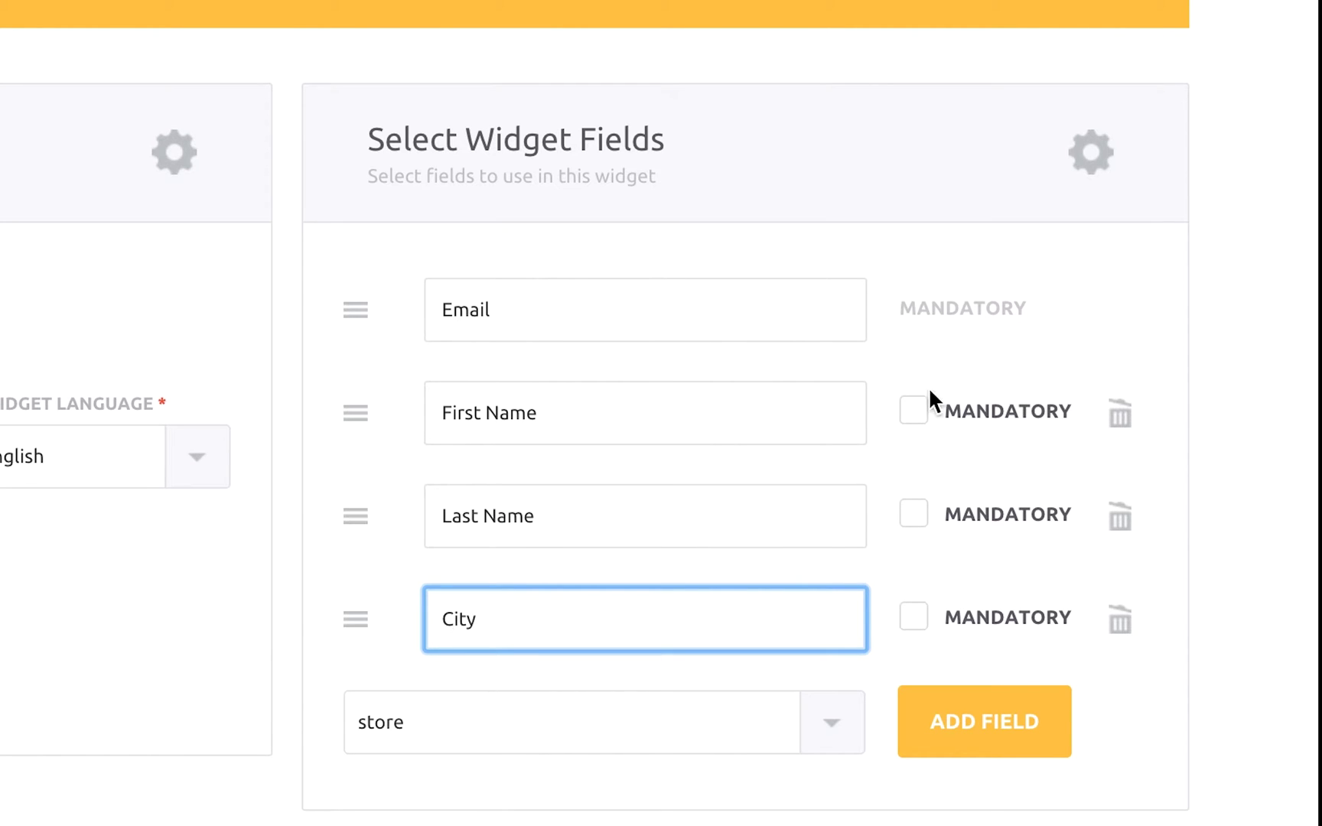
{"action": "left_click", "coordinate": [912, 414]}
{"action": "scroll", "coordinate": [518, 712], "scroll_direction": "down", "scroll_amount": 8}
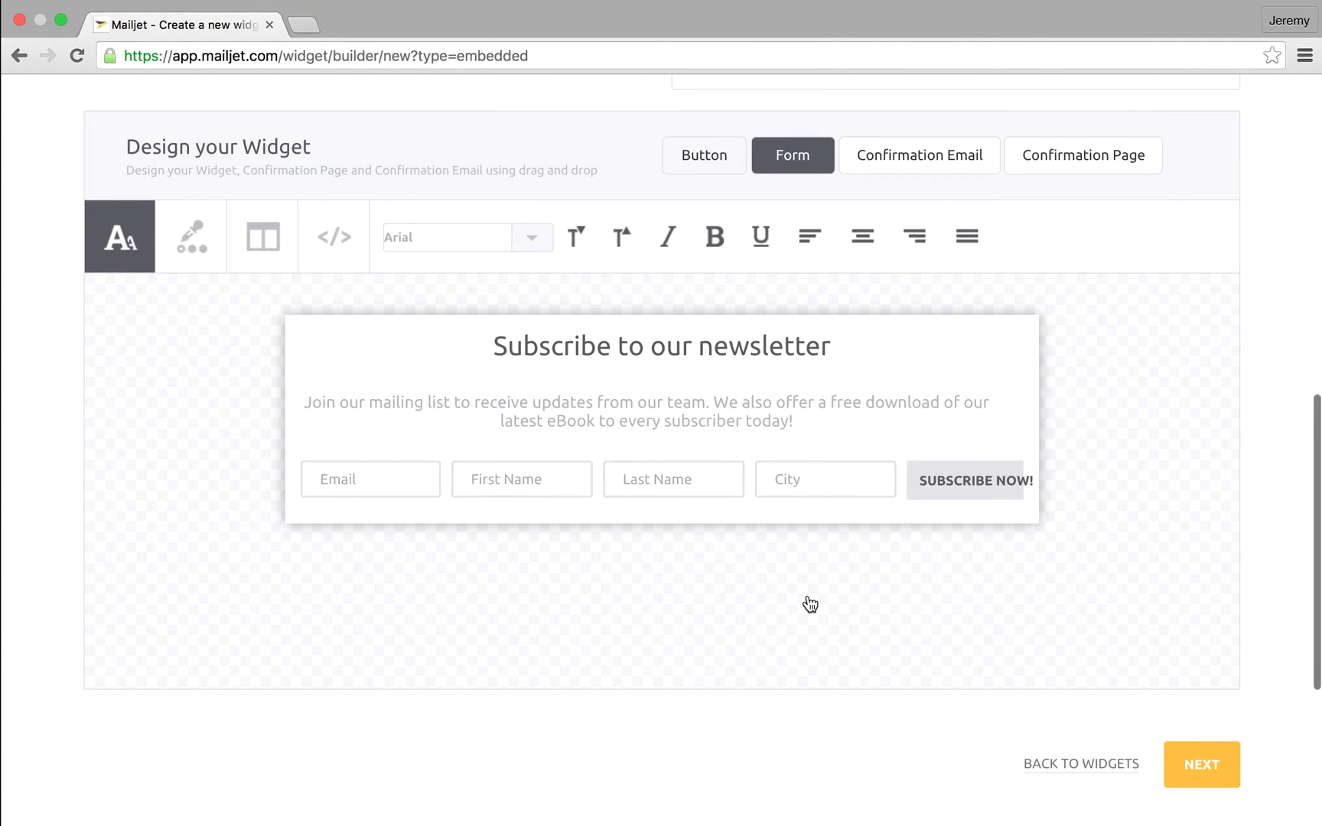
Insert the word 'weekly' into the description and make it bold
{"action": "left_click", "coordinate": [486, 346]}
{"action": "left_click", "coordinate": [362, 404]}
{"action": "type", "text": "weekly"}
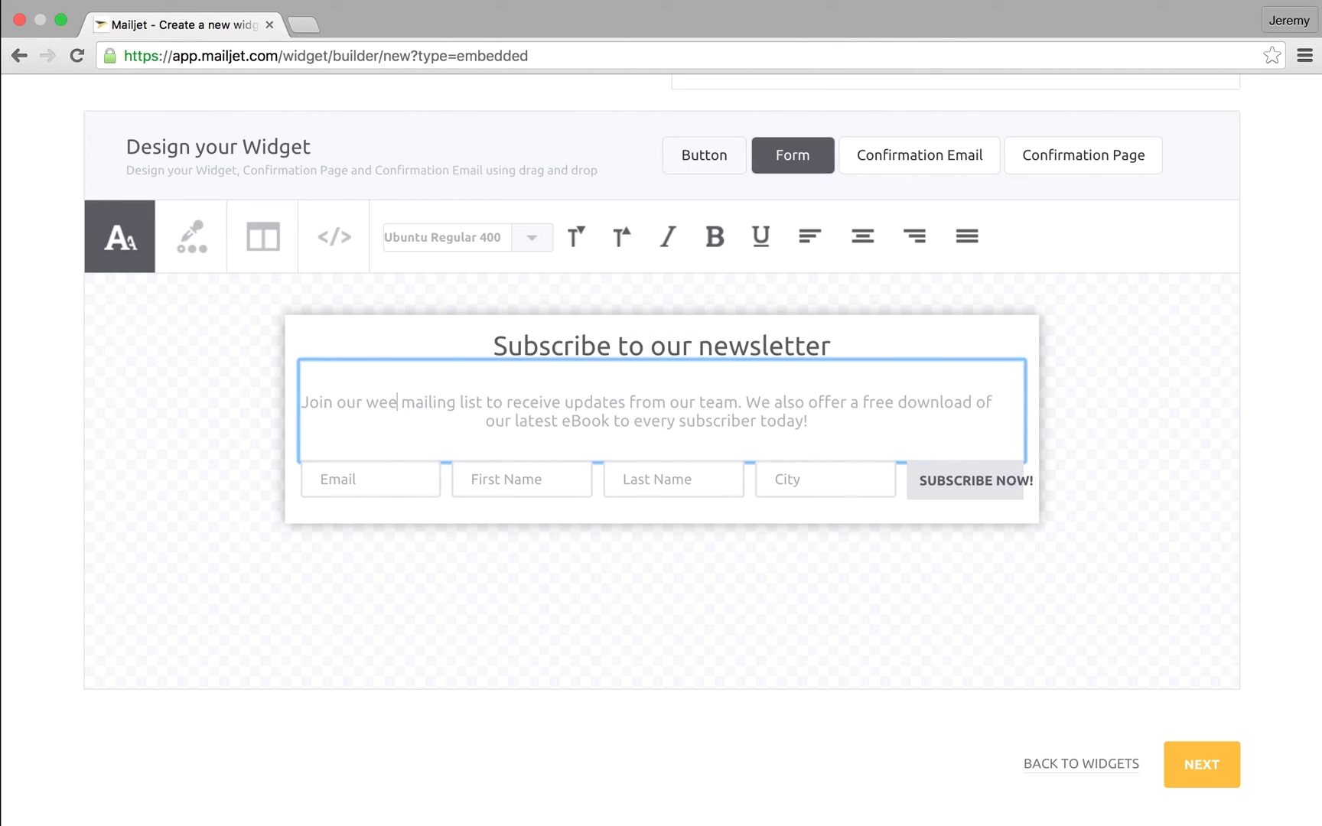
{"action": "double_click", "coordinate": [429, 397]}
{"action": "left_click", "coordinate": [715, 237]}
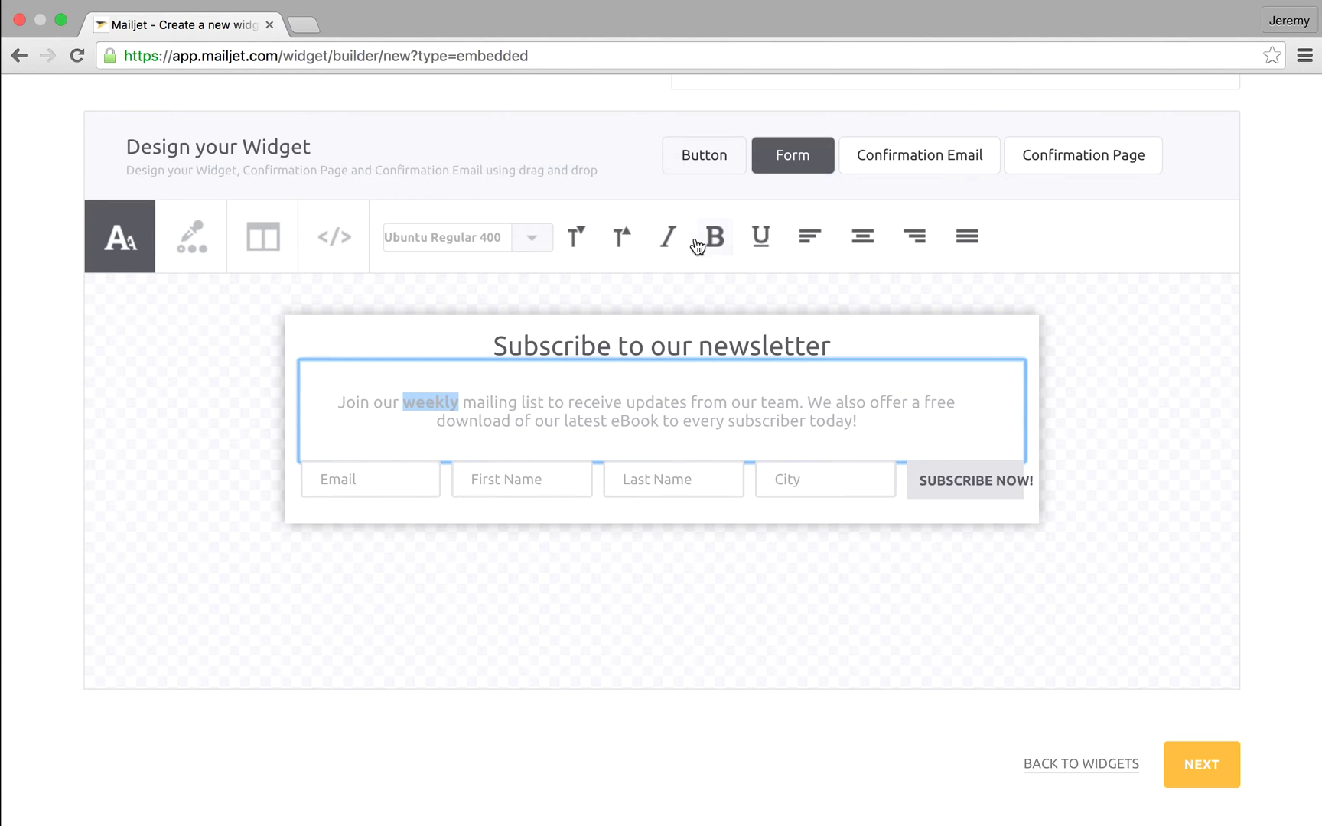
Make the newsletter title larger, bold and centre-aligned
{"action": "left_click", "coordinate": [528, 342]}
{"action": "triple_click", "coordinate": [529, 342]}
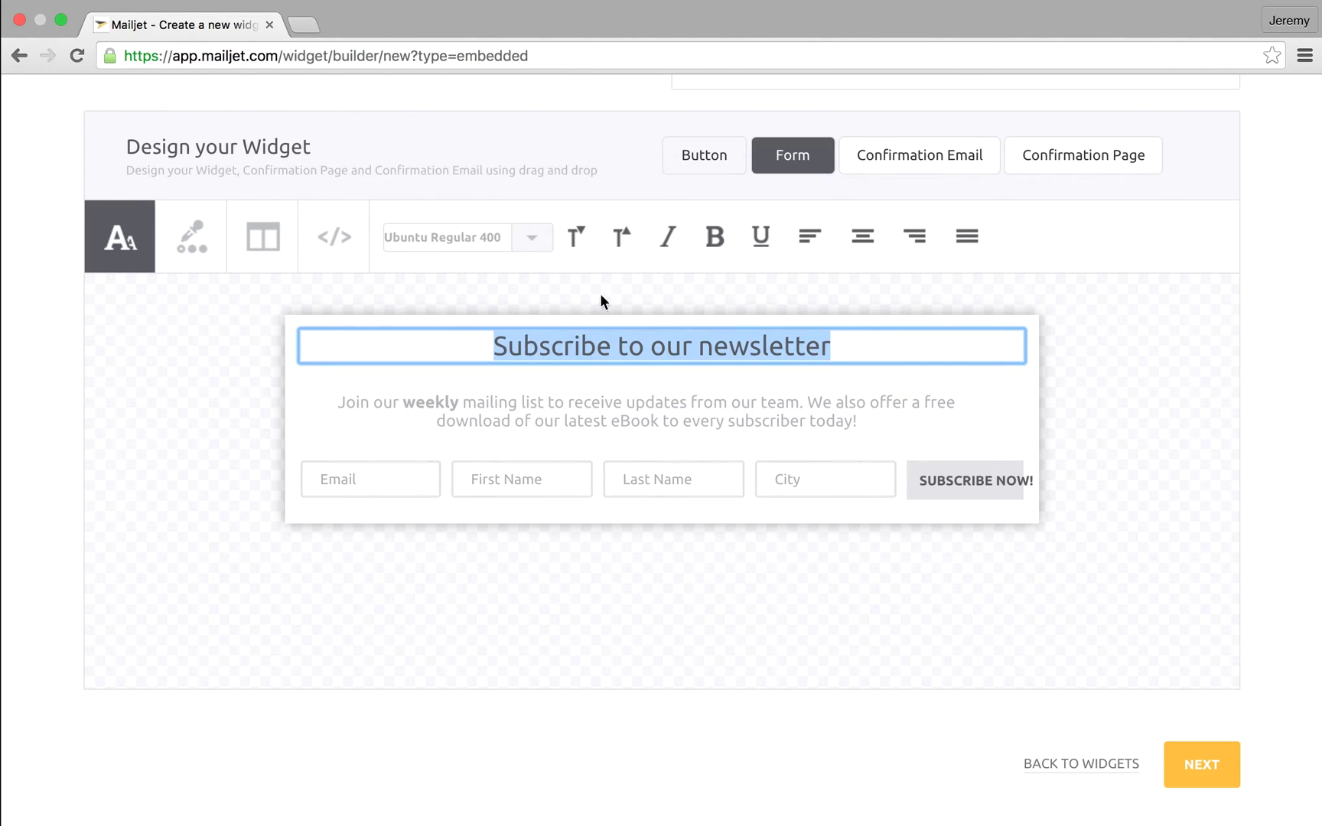
{"action": "left_click", "coordinate": [621, 236]}
{"action": "left_click", "coordinate": [713, 240]}
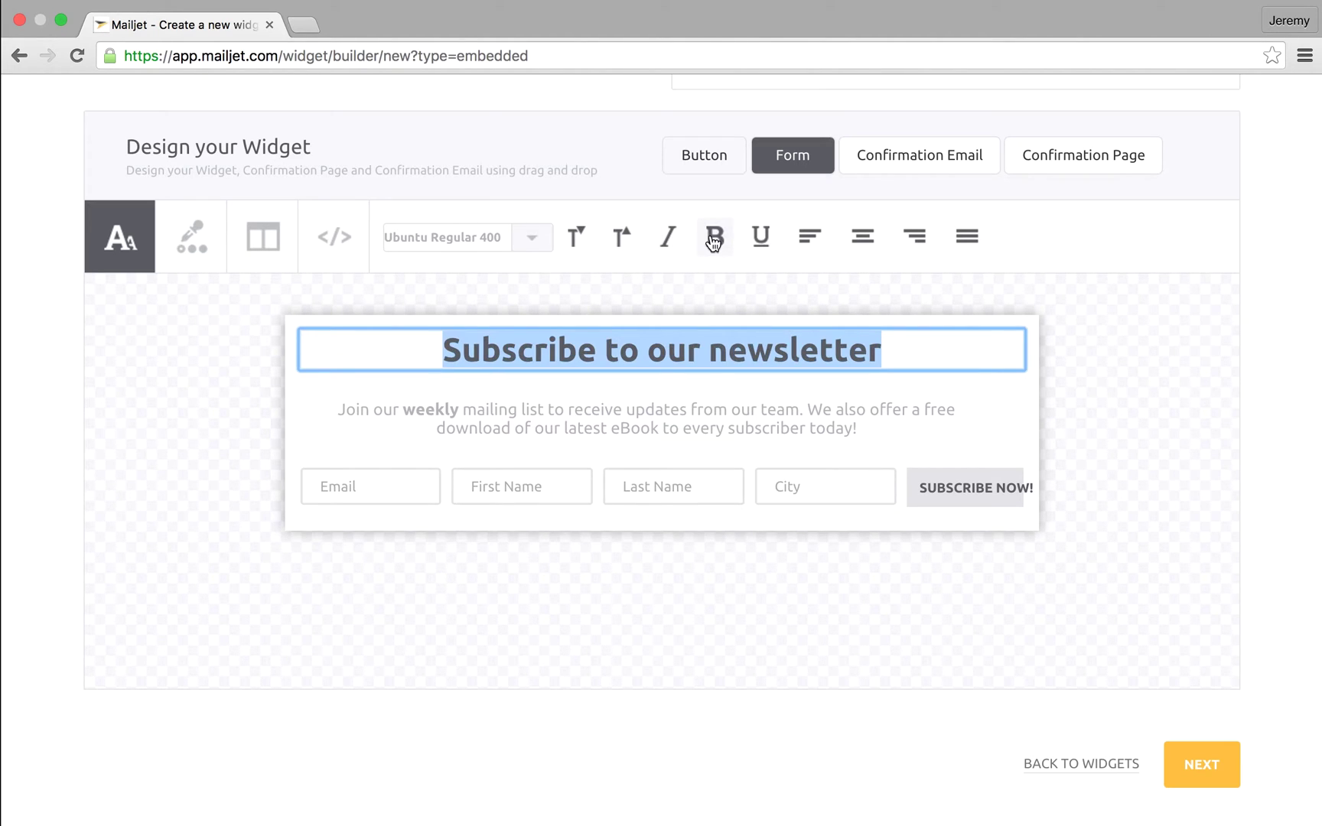
{"action": "left_click", "coordinate": [923, 247]}
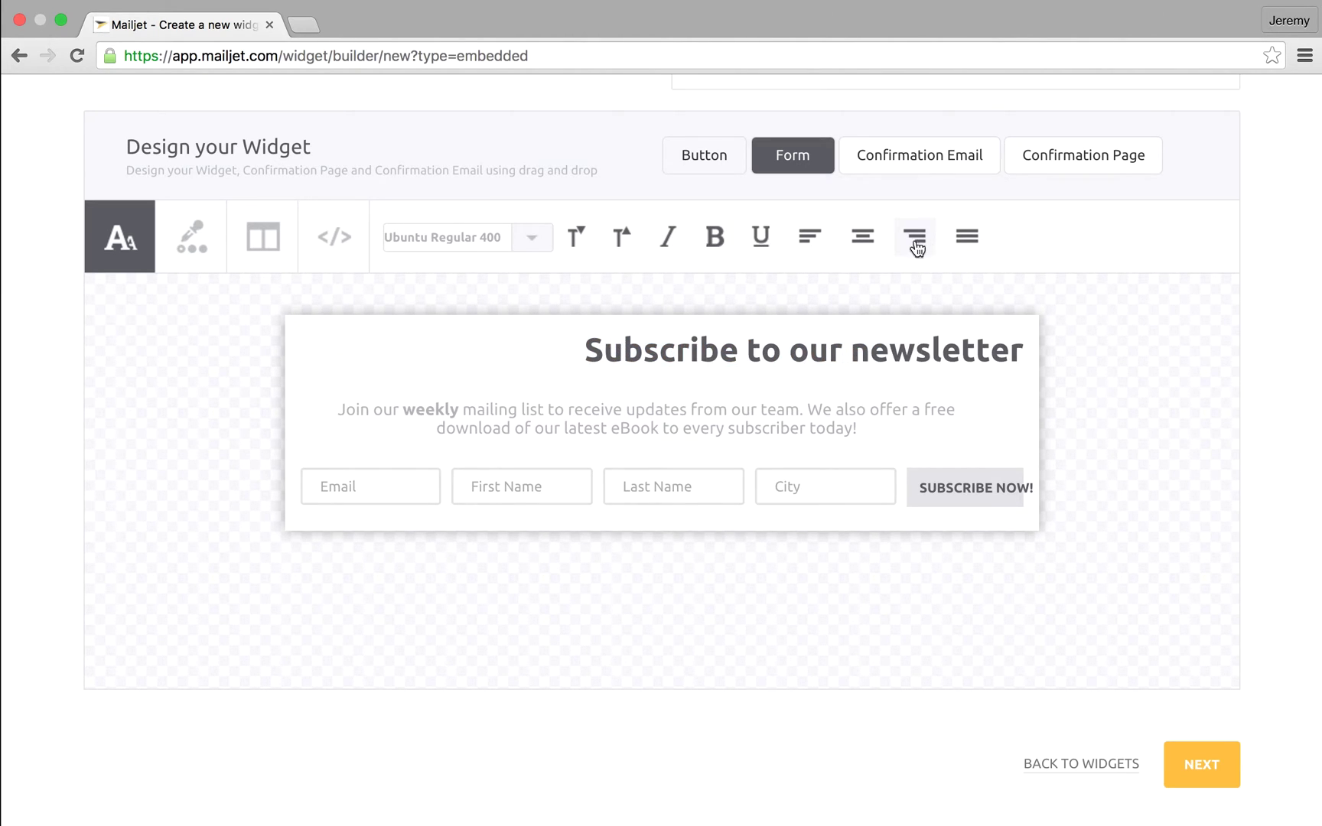
{"action": "left_click", "coordinate": [774, 361]}
{"action": "left_click", "coordinate": [859, 245]}
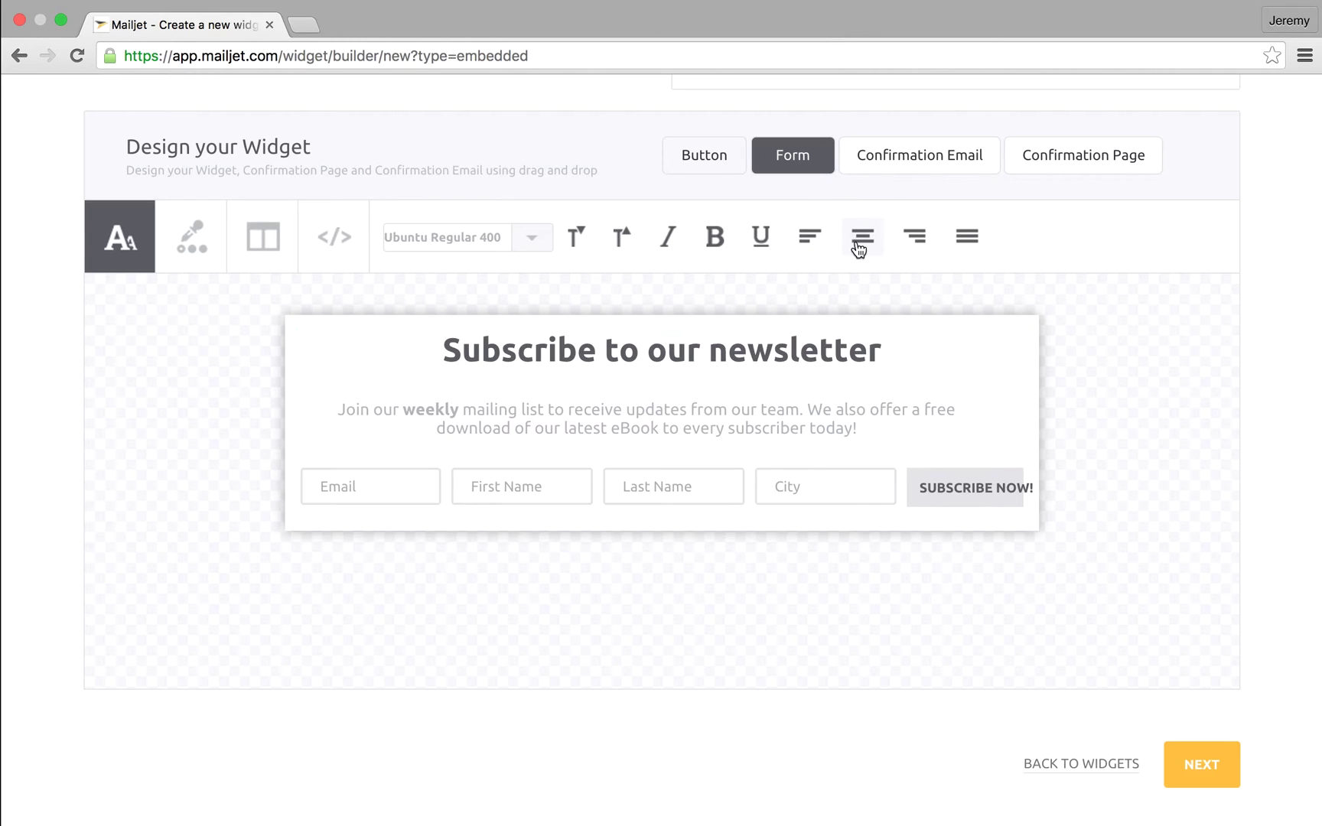
Set the description paragraph in Times New Roman
{"action": "left_click", "coordinate": [486, 398]}
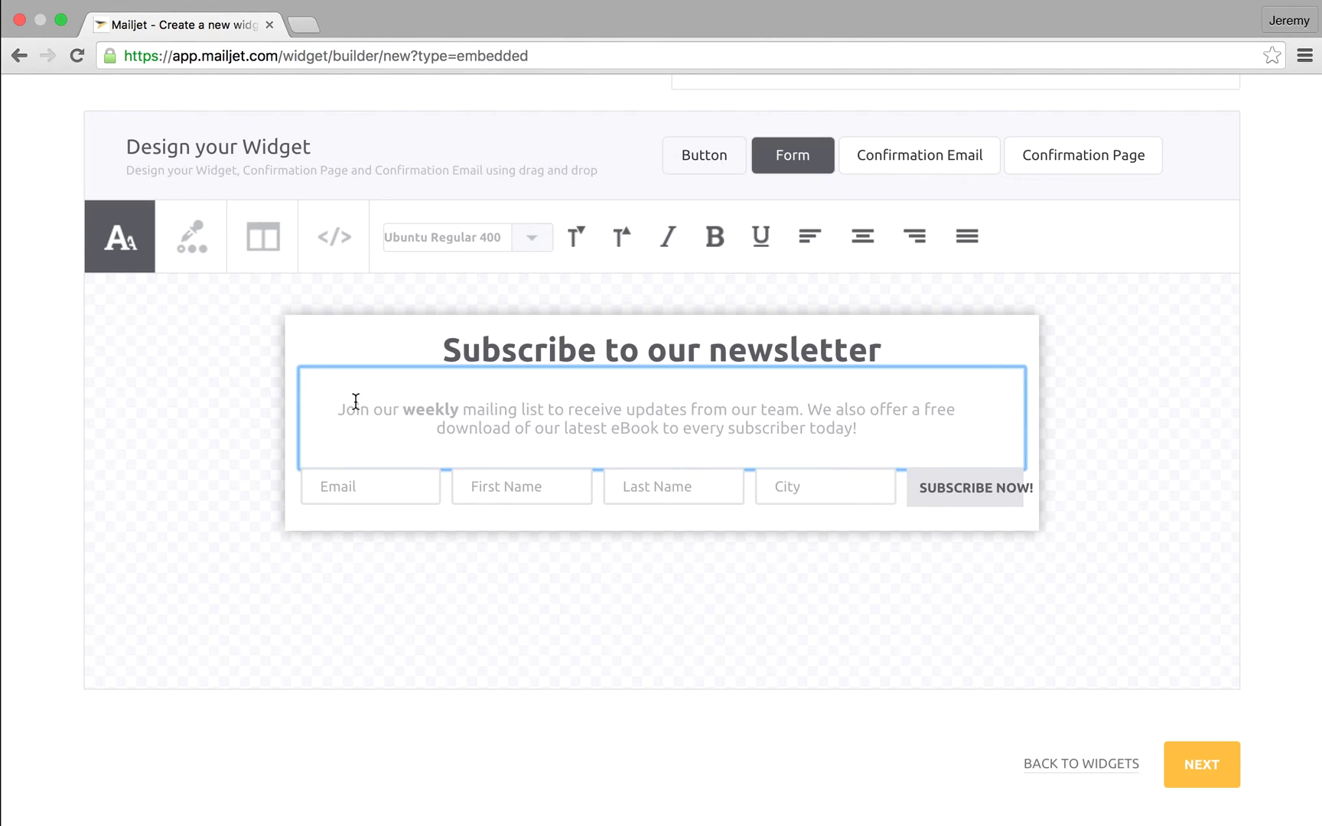
{"action": "triple_click", "coordinate": [431, 422]}
{"action": "left_click", "coordinate": [531, 237]}
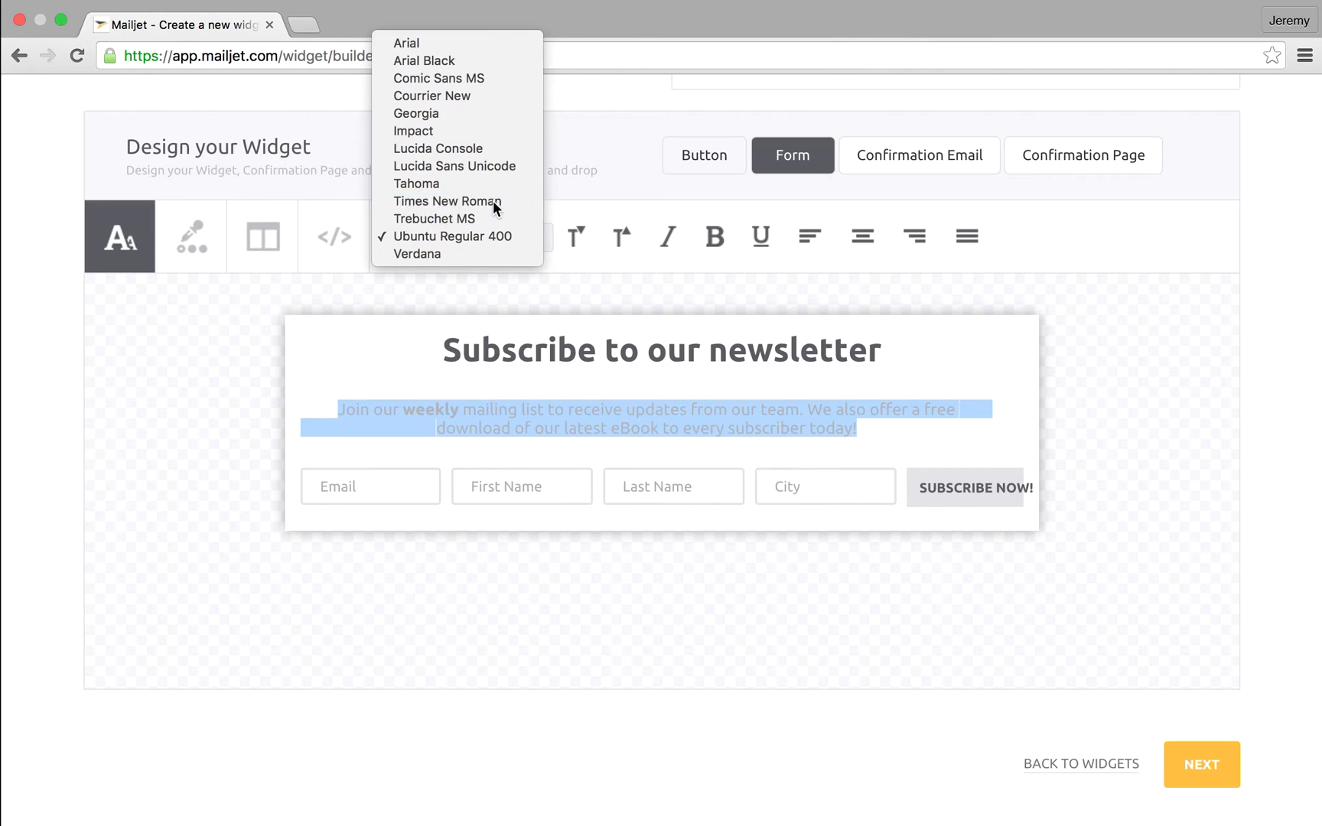
{"action": "left_click", "coordinate": [492, 201]}
{"action": "left_click", "coordinate": [384, 351]}
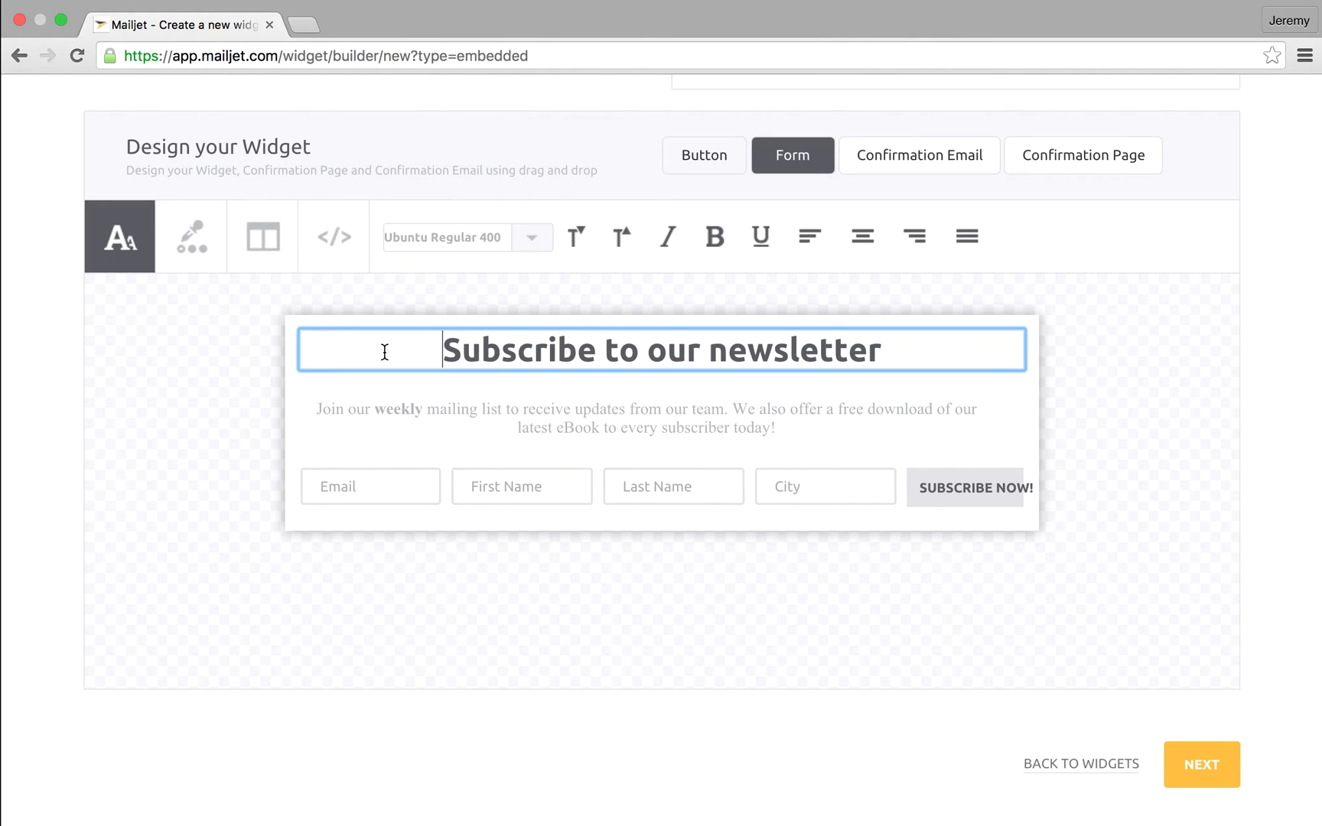
{"action": "left_click", "coordinate": [213, 247]}
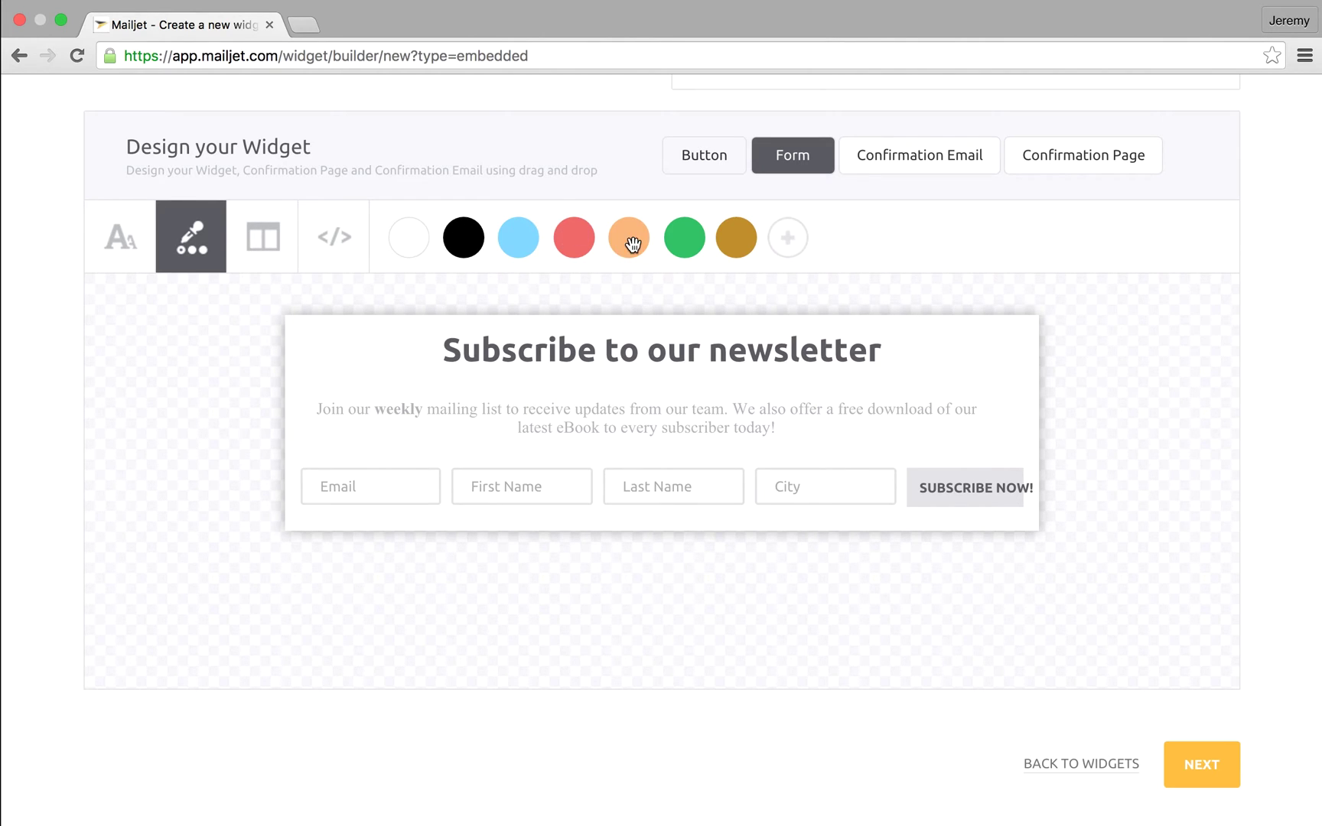
Add custom colour #FFBF40 and apply it to the title and SUBSCRIBE NOW! button
{"action": "left_click", "coordinate": [788, 239]}
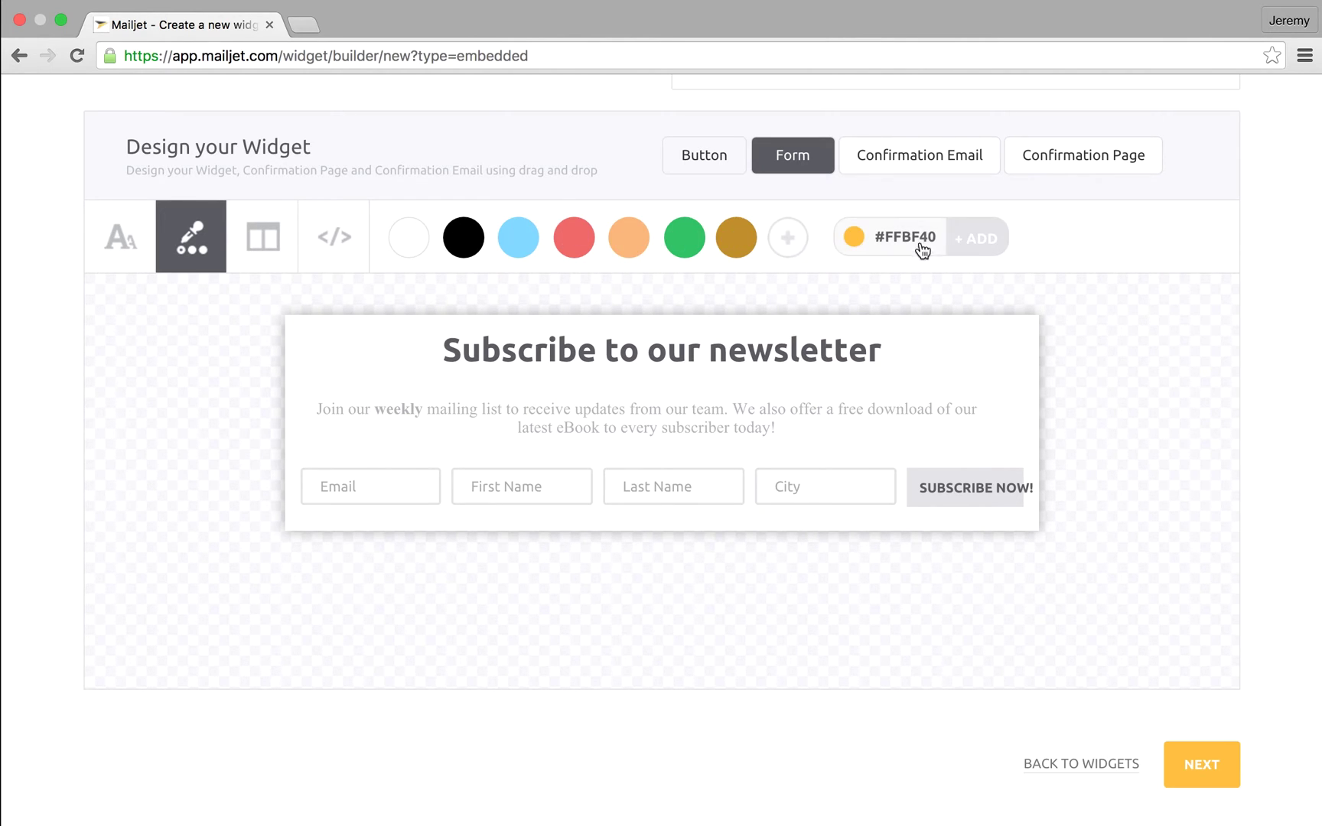
{"action": "left_click", "coordinate": [982, 245]}
{"action": "left_click_drag", "start_coordinate": [788, 237], "coordinate": [482, 349]}
{"action": "left_click_drag", "start_coordinate": [788, 237], "coordinate": [897, 490]}
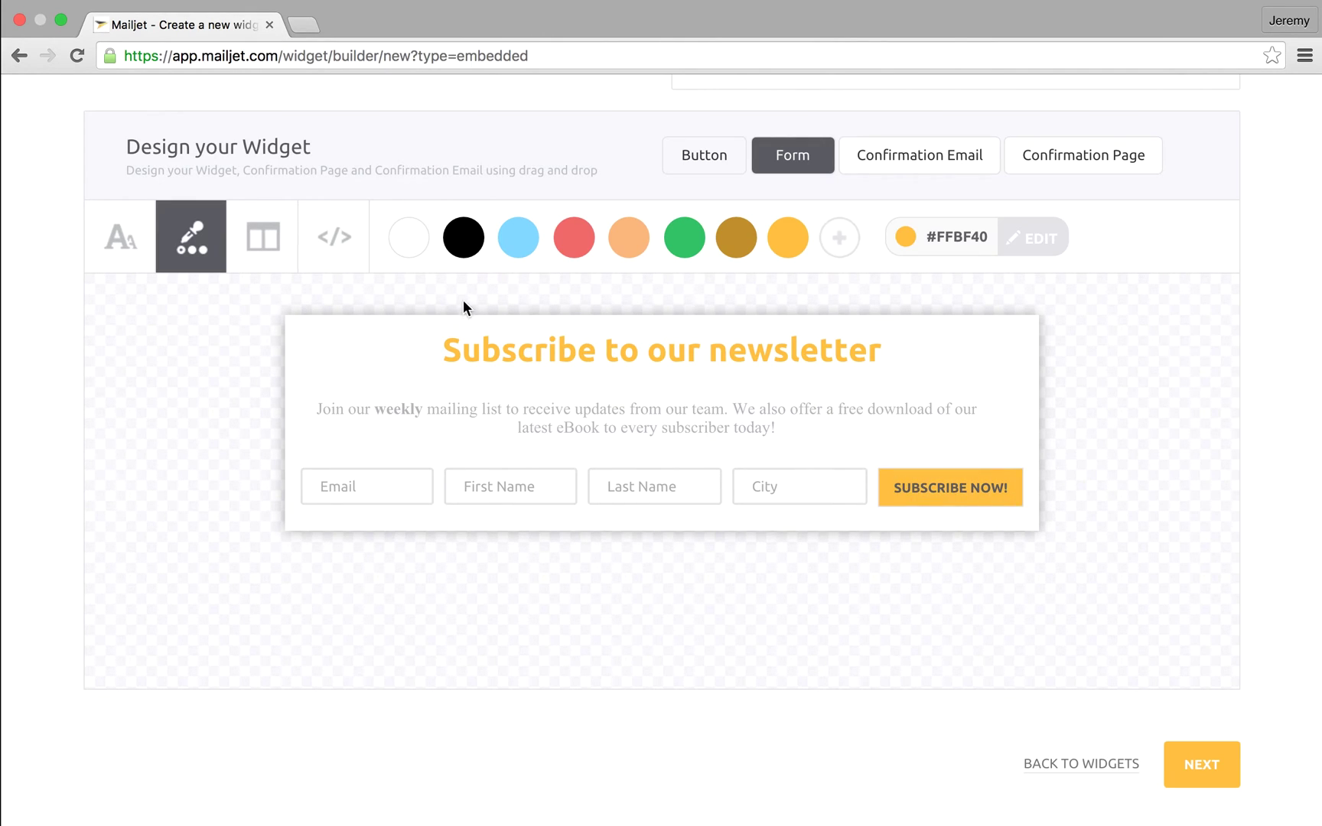
{"action": "left_click_drag", "start_coordinate": [413, 248], "coordinate": [921, 481]}
{"action": "left_click", "coordinate": [269, 245]}
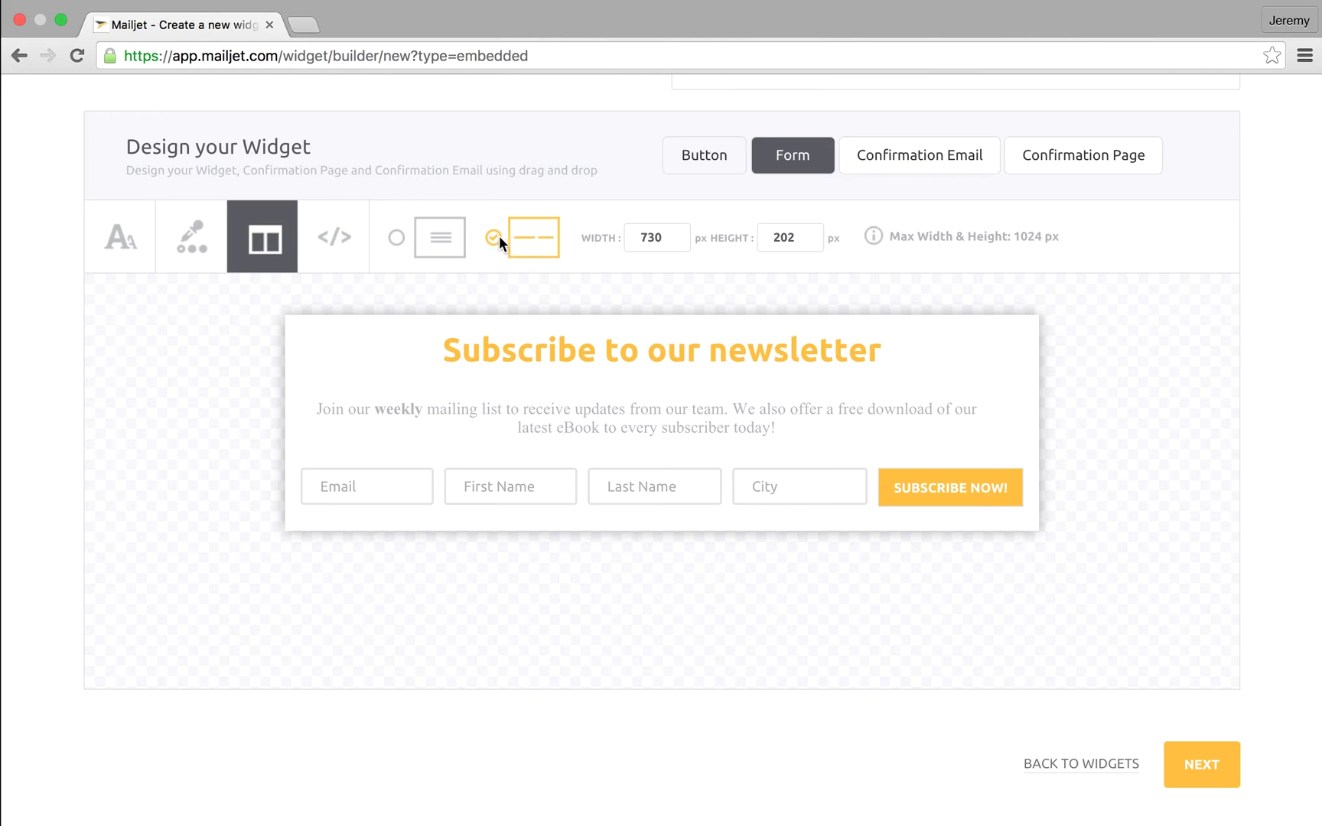
Use the stacked vertical form layout with a width of 400 px
{"action": "left_click", "coordinate": [422, 234]}
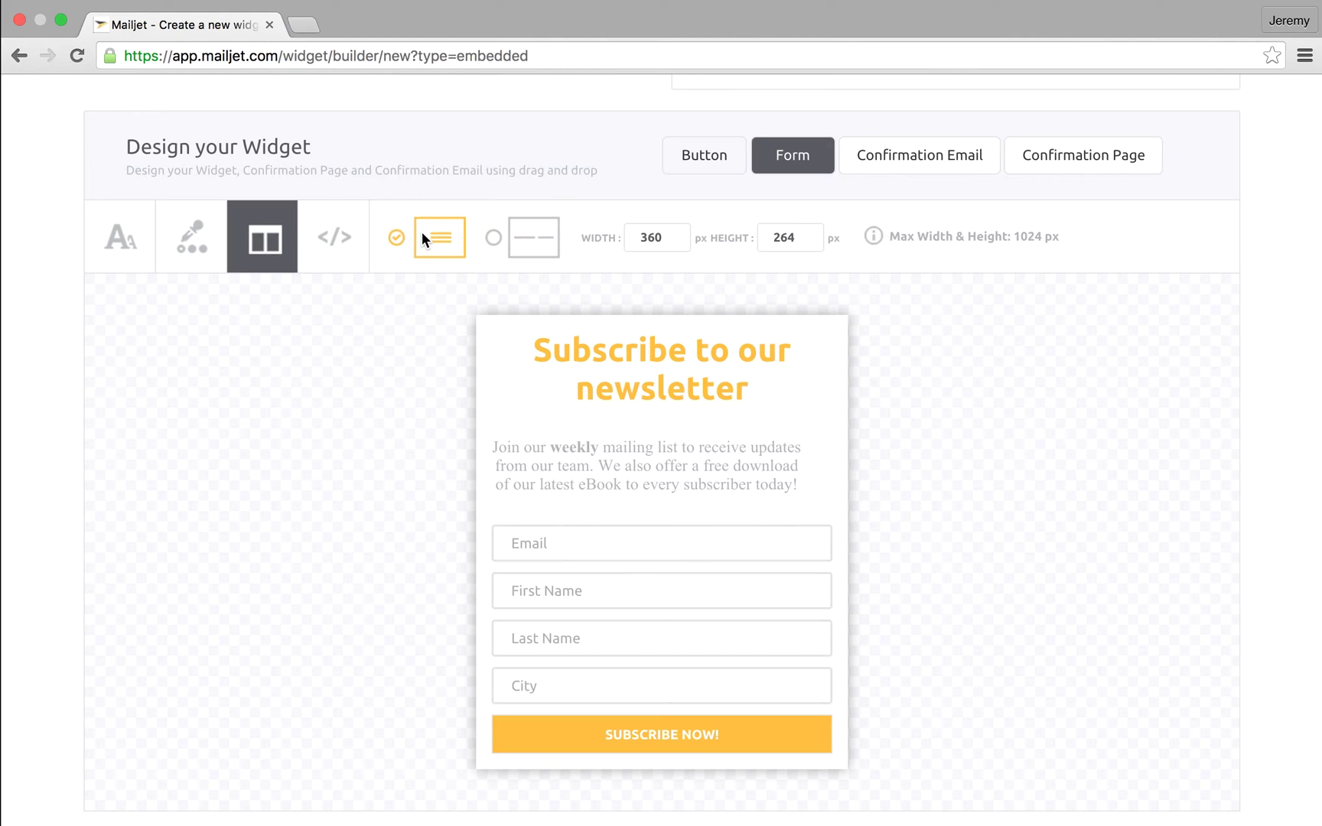
{"action": "left_click", "coordinate": [524, 242]}
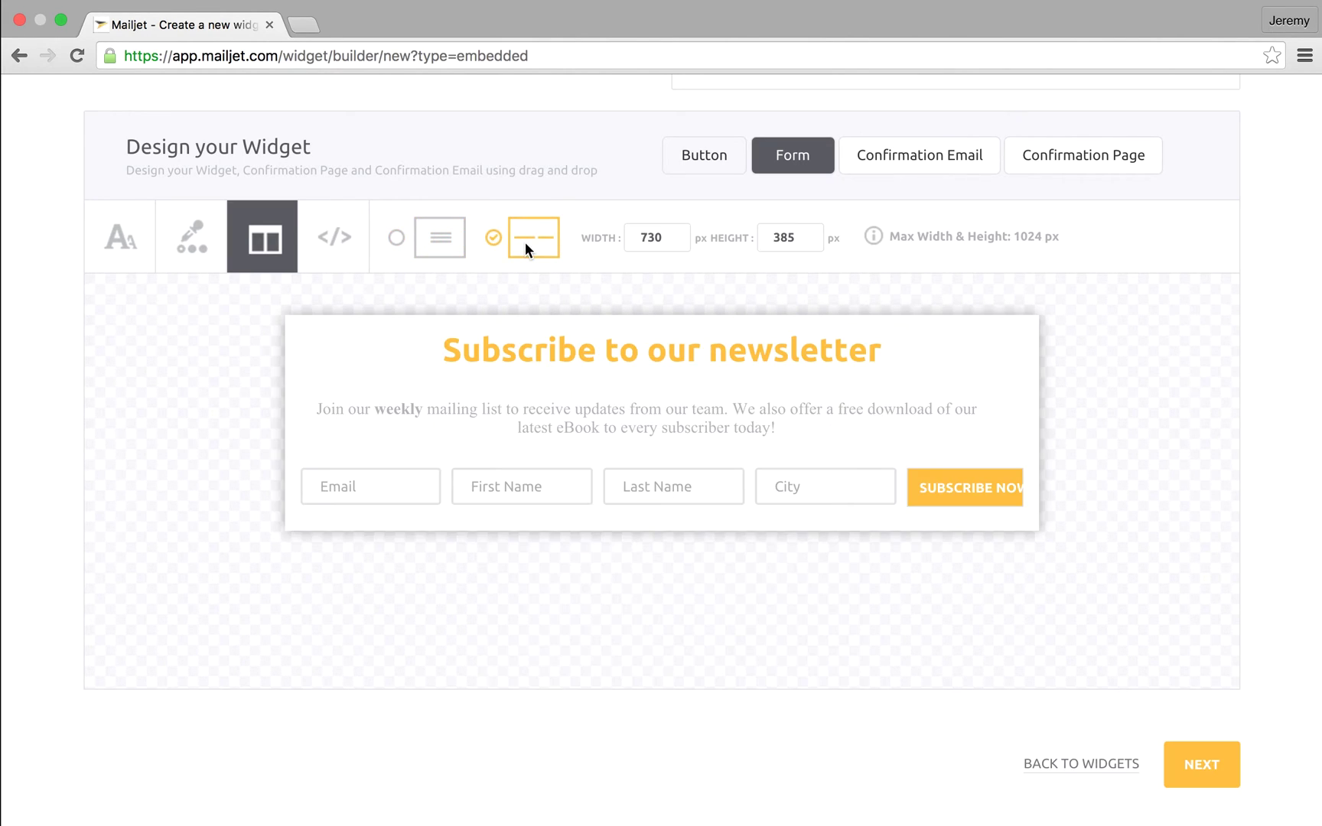
{"action": "left_click", "coordinate": [435, 244]}
{"action": "double_click", "coordinate": [665, 238]}
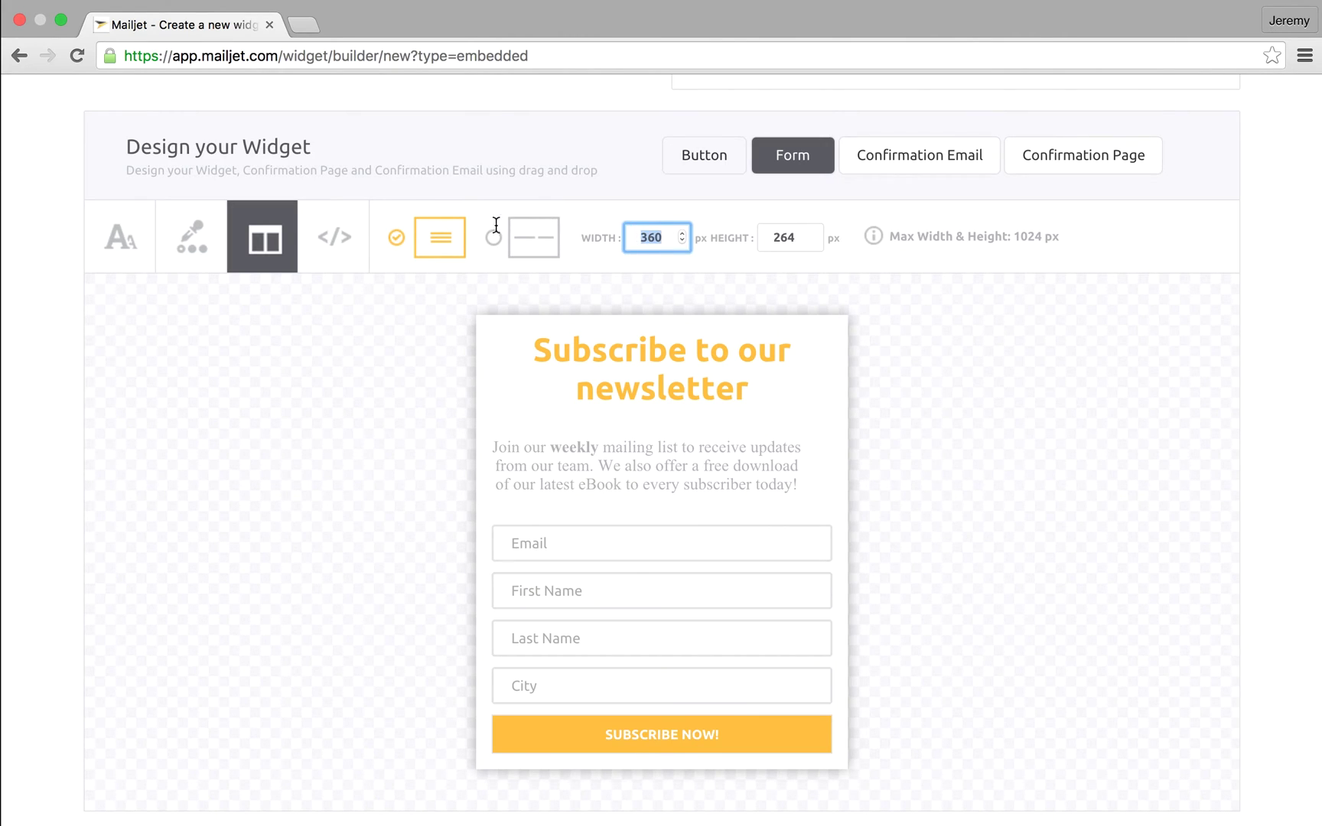
{"action": "type", "text": "400"}
{"action": "key", "text": "Tab"}
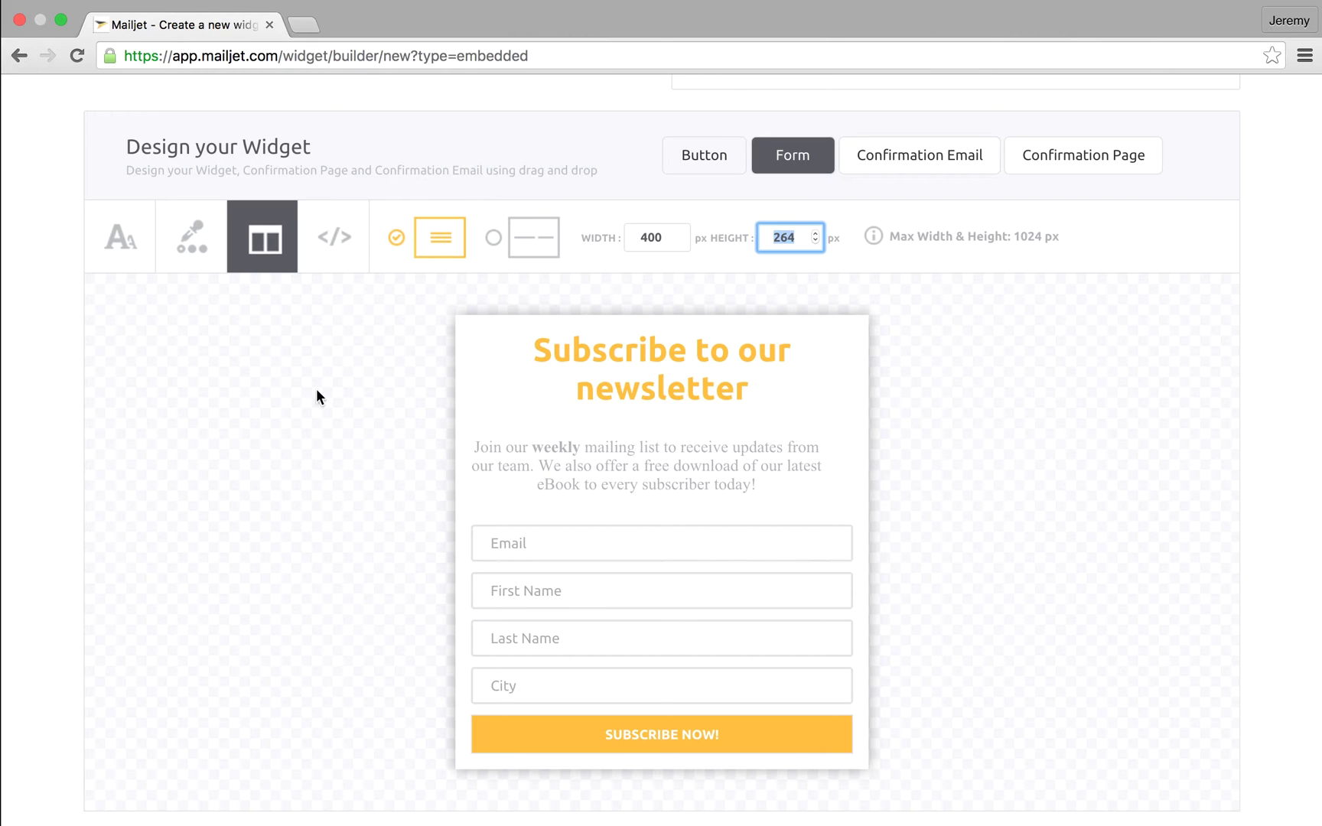
{"action": "left_click", "coordinate": [332, 239]}
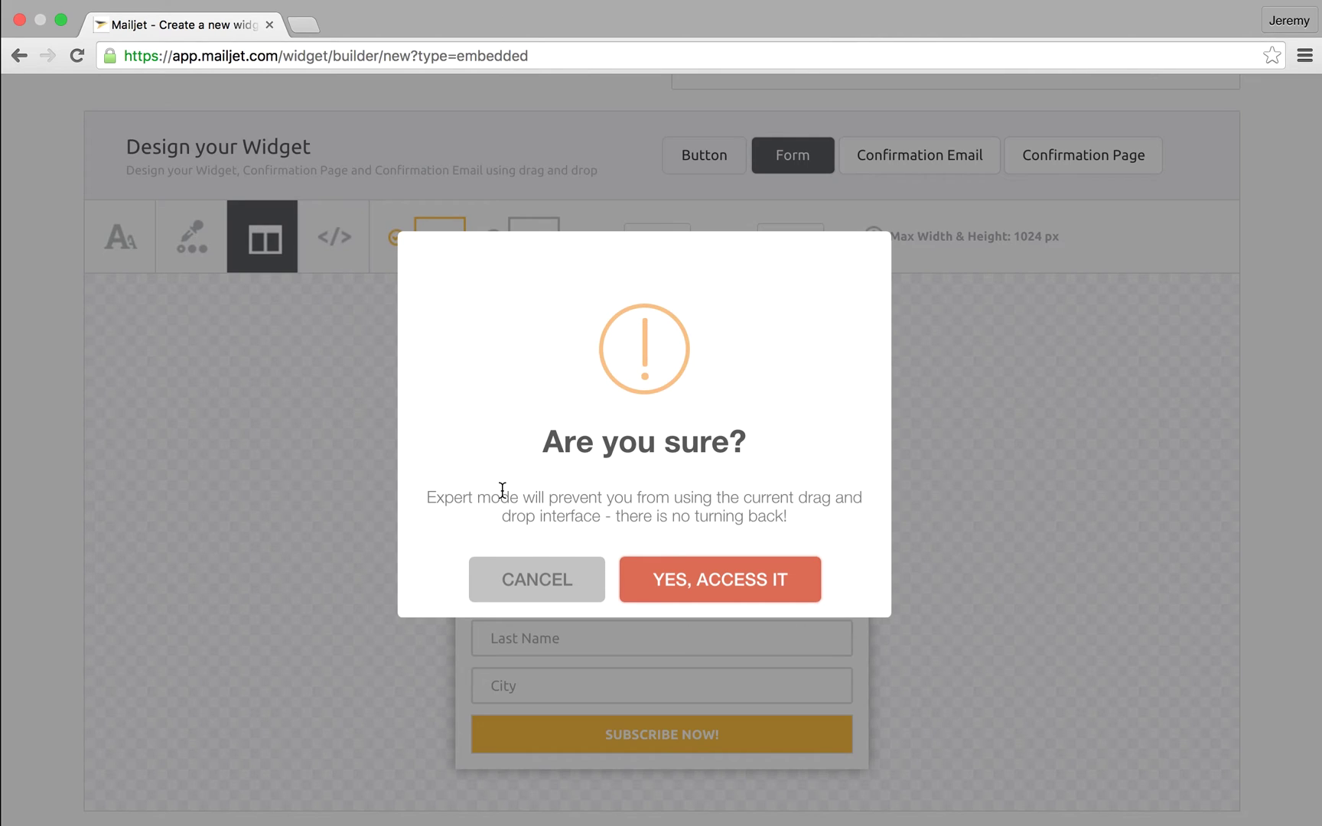
{"action": "left_click", "coordinate": [522, 596]}
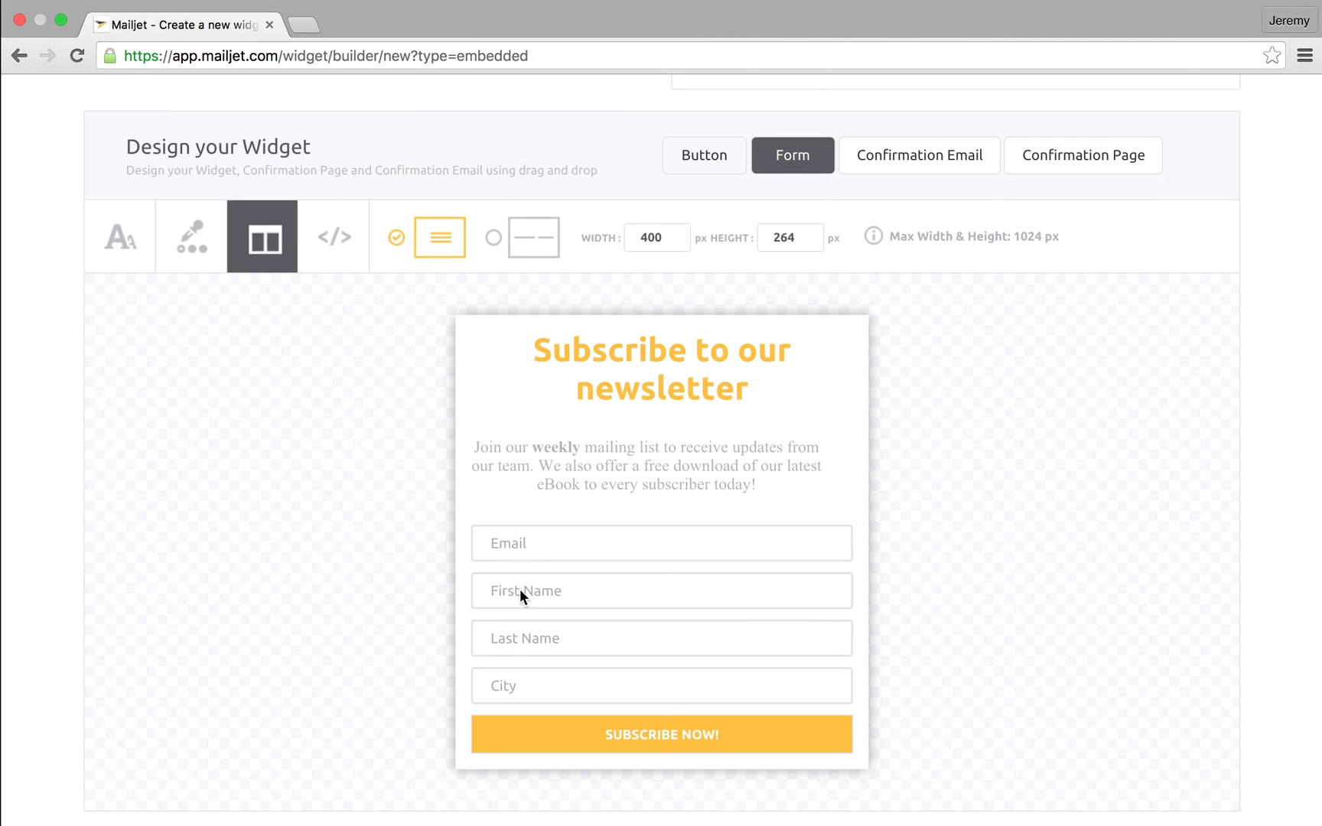
Change the confirmation page heading to 'Weekly Newsletter Registration', enlarged and bold
{"action": "left_click", "coordinate": [1082, 164]}
{"action": "scroll", "coordinate": [466, 551], "scroll_direction": "down", "scroll_amount": 4}
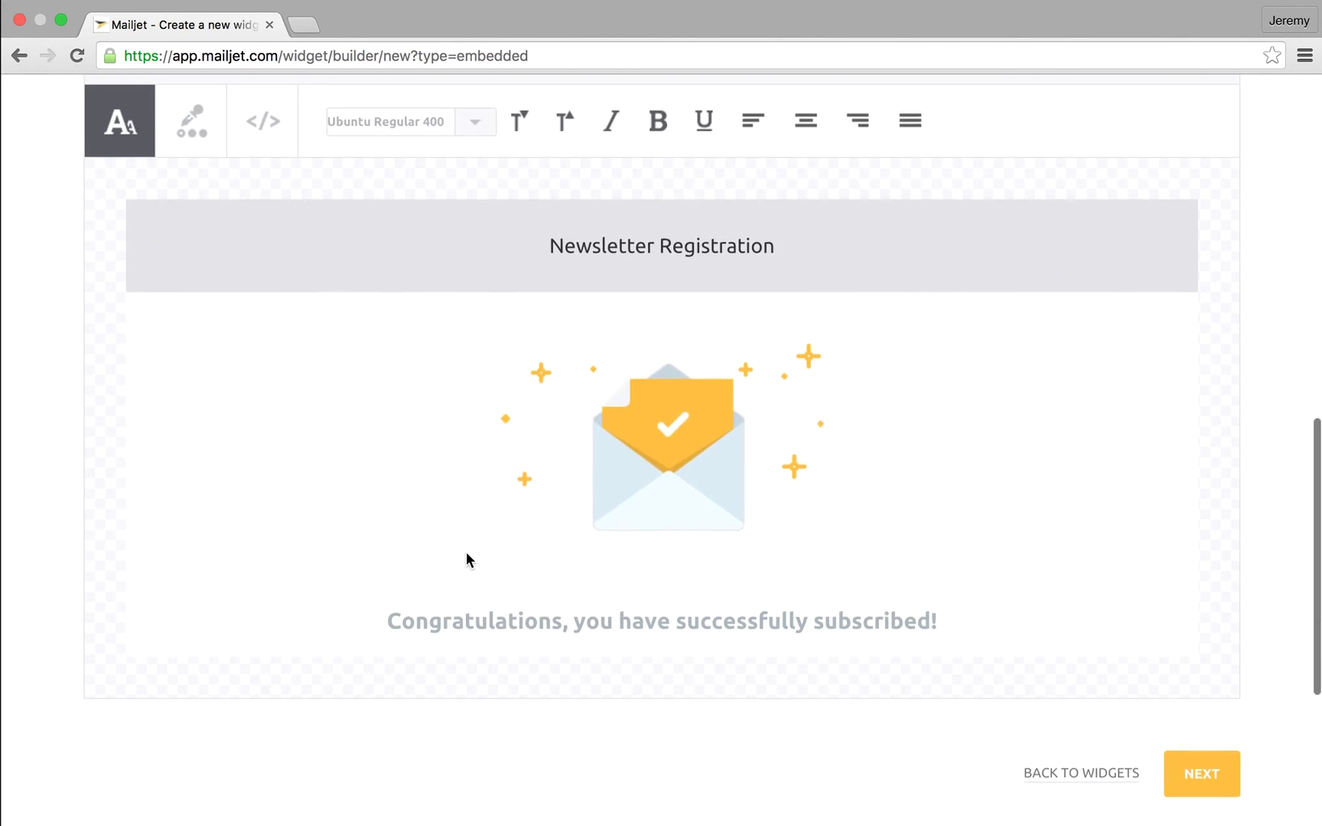
{"action": "left_click", "coordinate": [551, 290]}
{"action": "type", "text": "Weekly"}
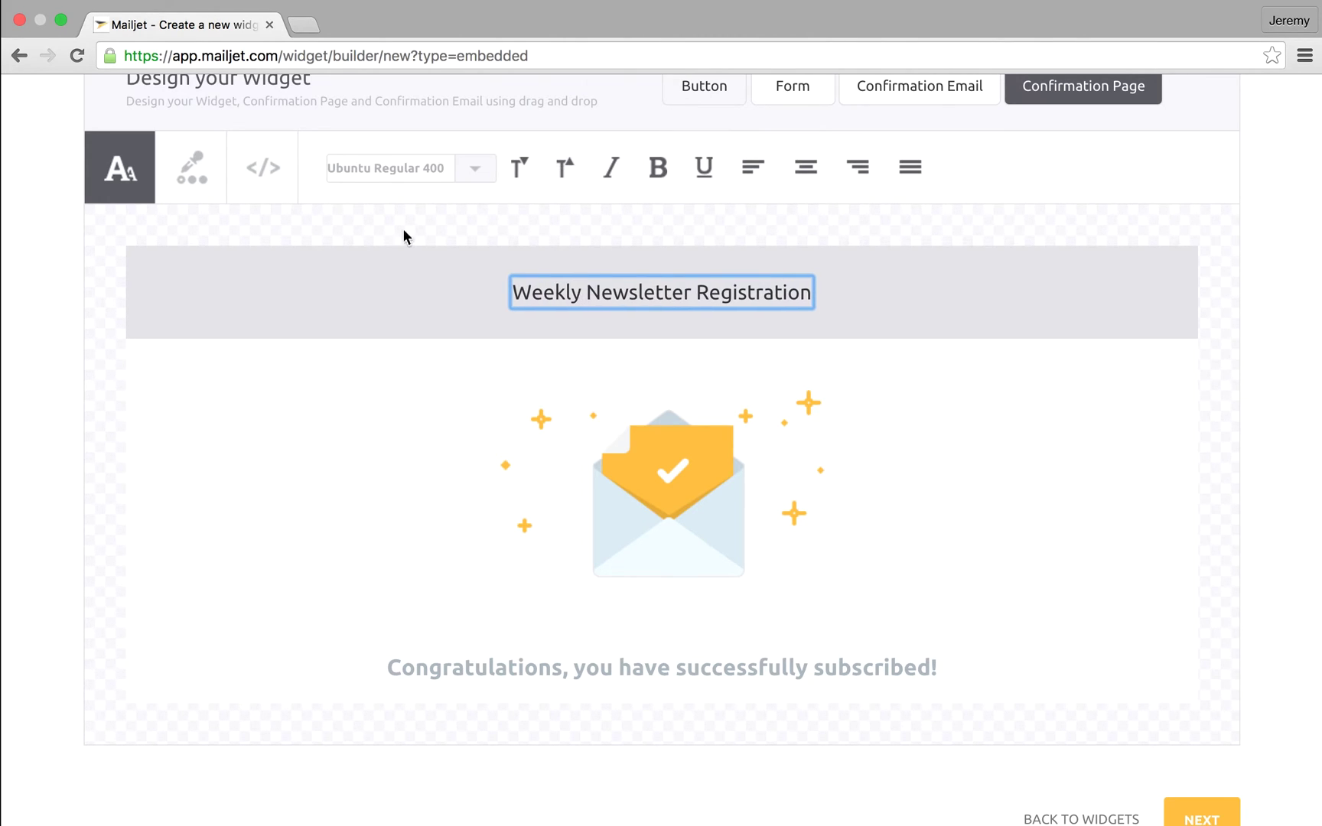
{"action": "key", "text": "super+a"}
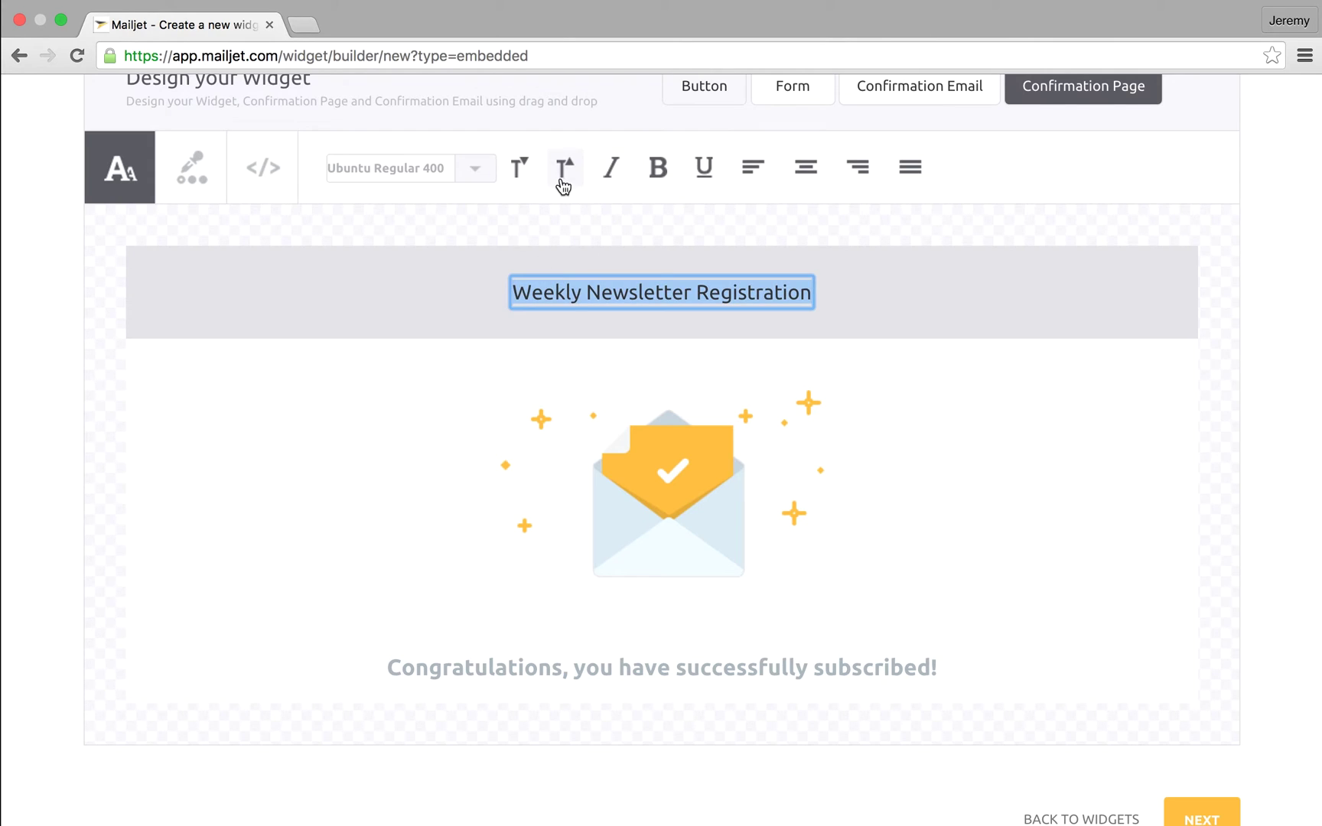
{"action": "left_click", "coordinate": [562, 181]}
{"action": "key", "text": "super+a"}
{"action": "left_click", "coordinate": [654, 182]}
{"action": "left_click", "coordinate": [369, 358]}
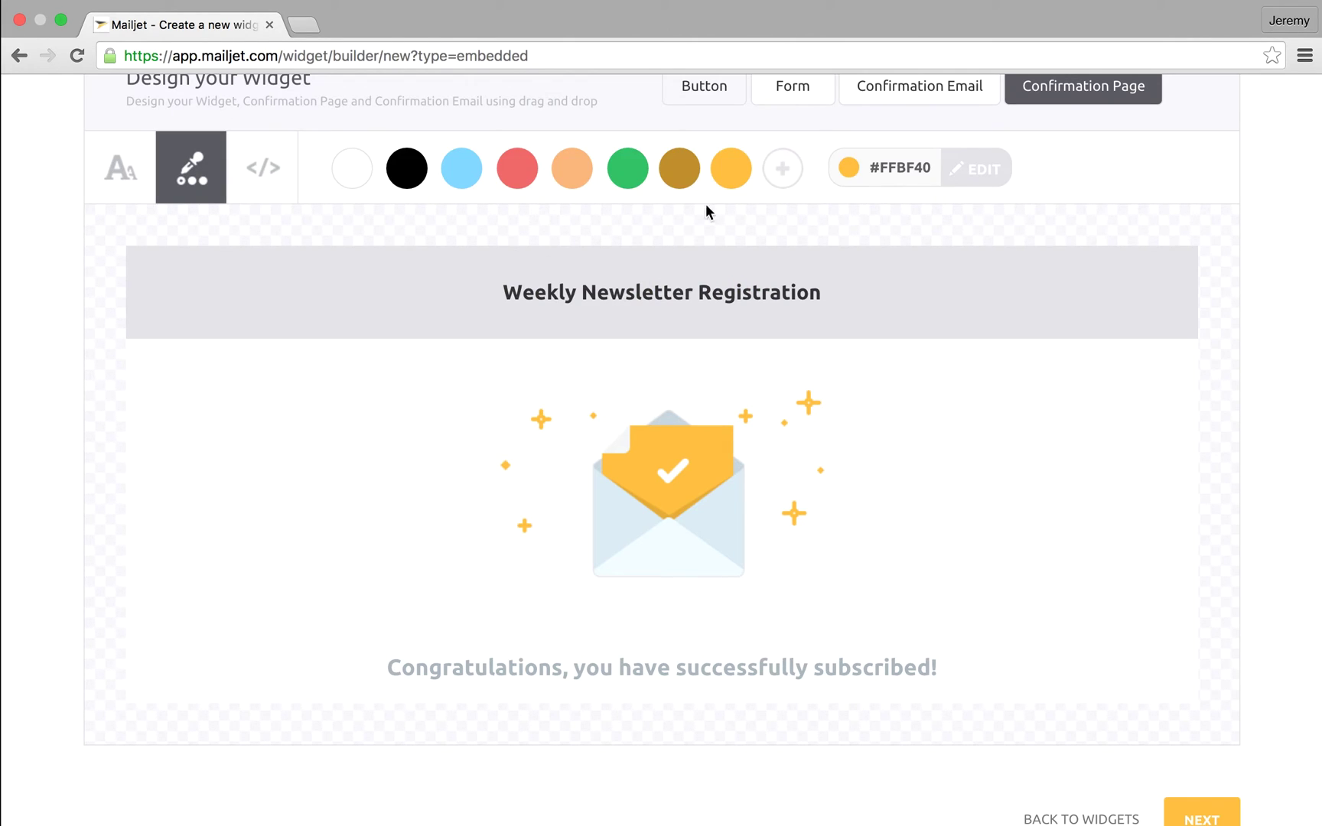
Fill the confirmation page header with #FFBF40 and make its title text white
{"action": "left_click_drag", "start_coordinate": [730, 168], "coordinate": [371, 284]}
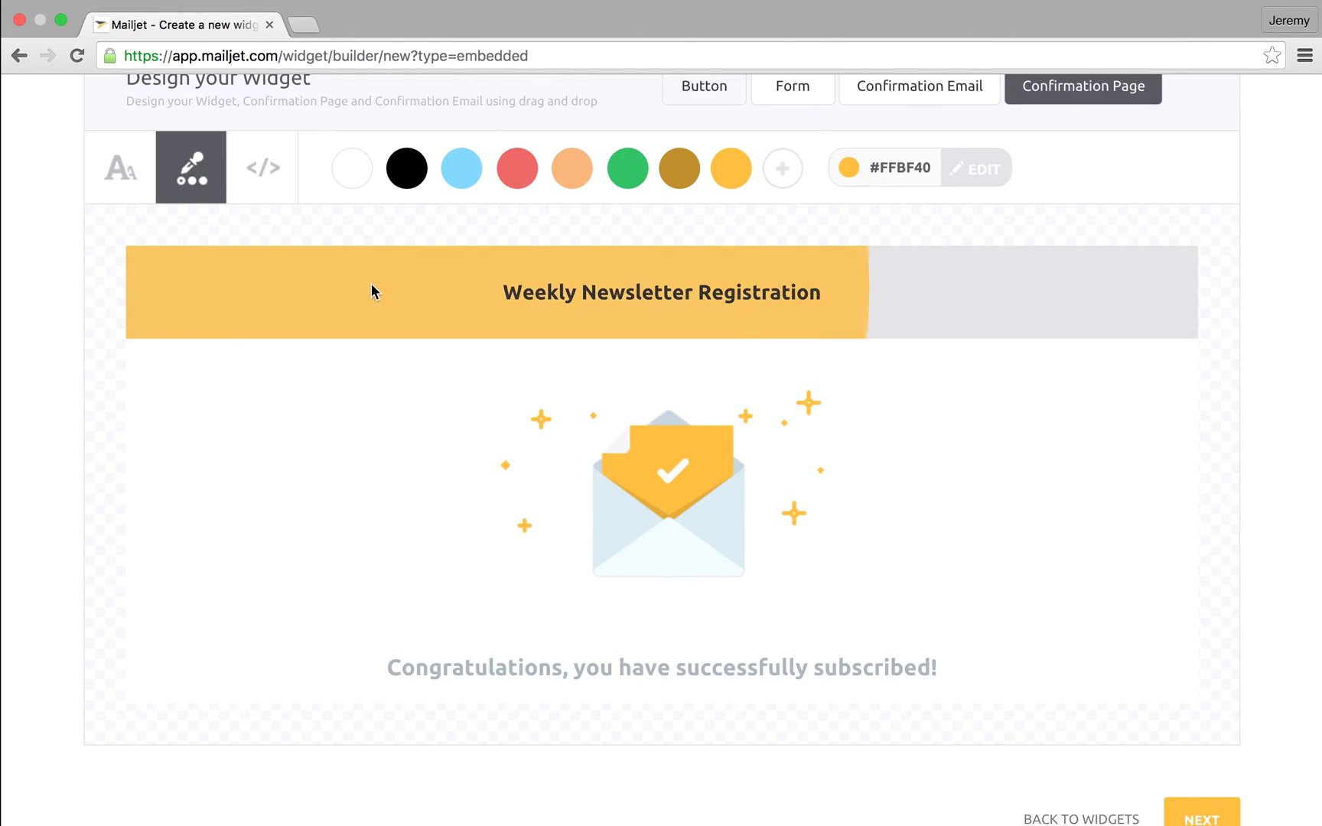
{"action": "left_click_drag", "start_coordinate": [429, 241], "coordinate": [518, 298]}
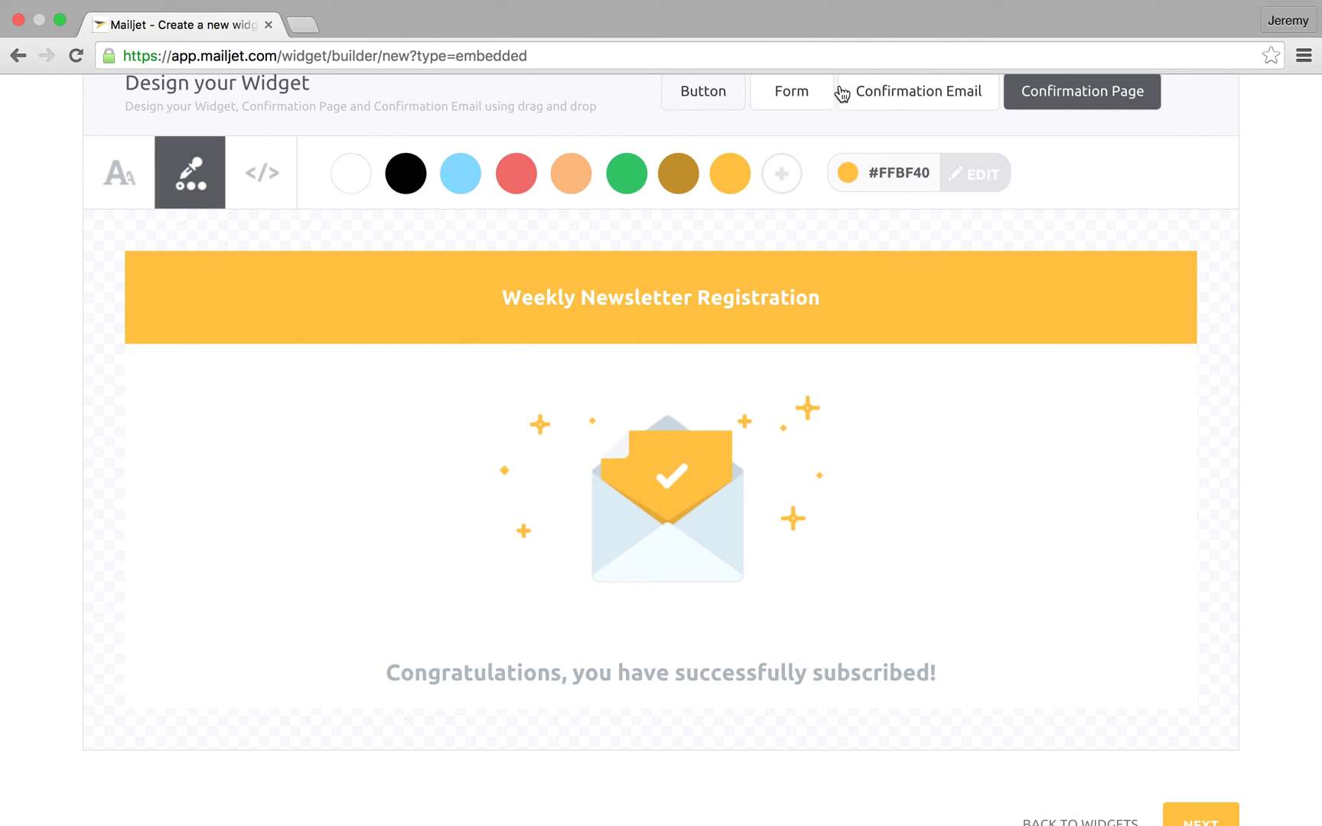
{"action": "left_click", "coordinate": [890, 92]}
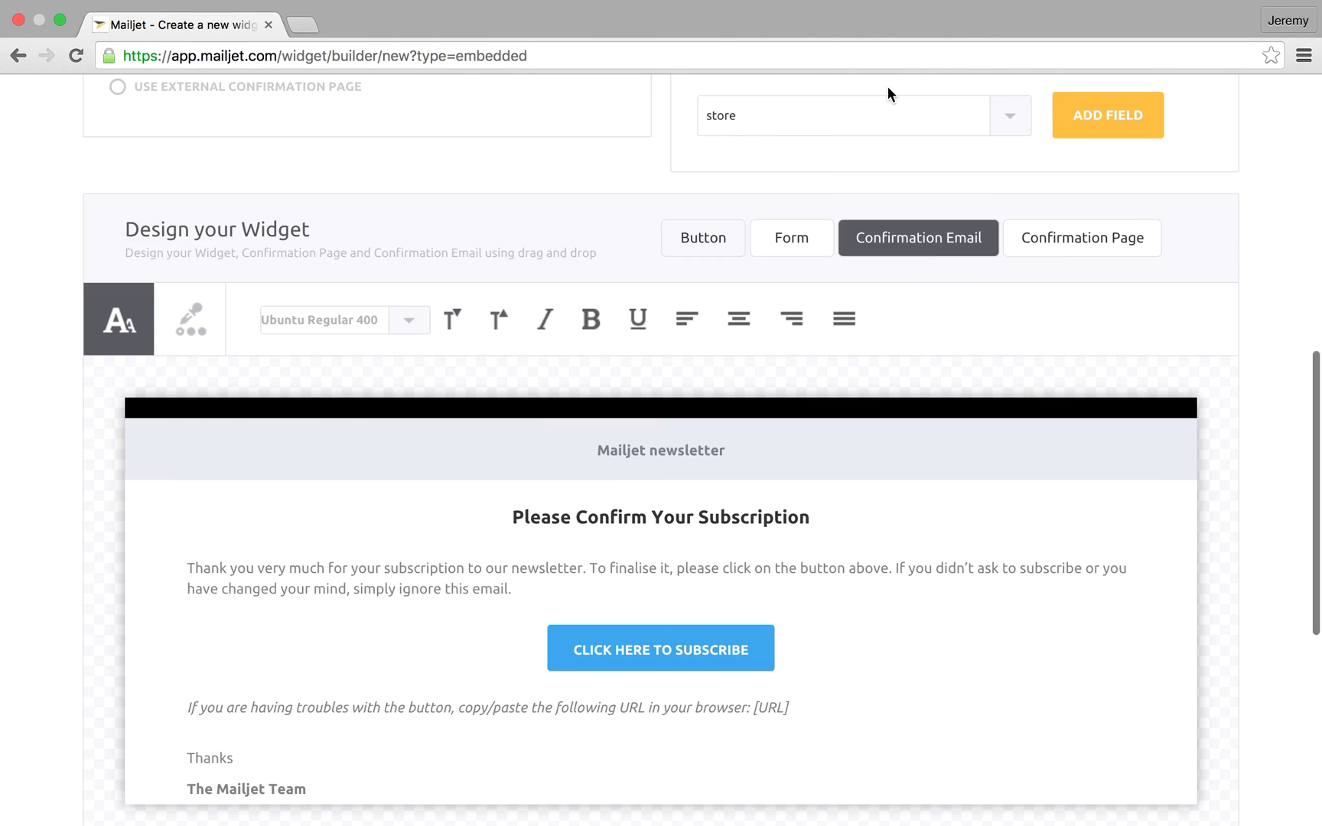
Enlarge the email's 'Mailjet newsletter' header two sizes and make it bold
{"action": "scroll", "coordinate": [416, 313], "scroll_direction": "down", "scroll_amount": 3}
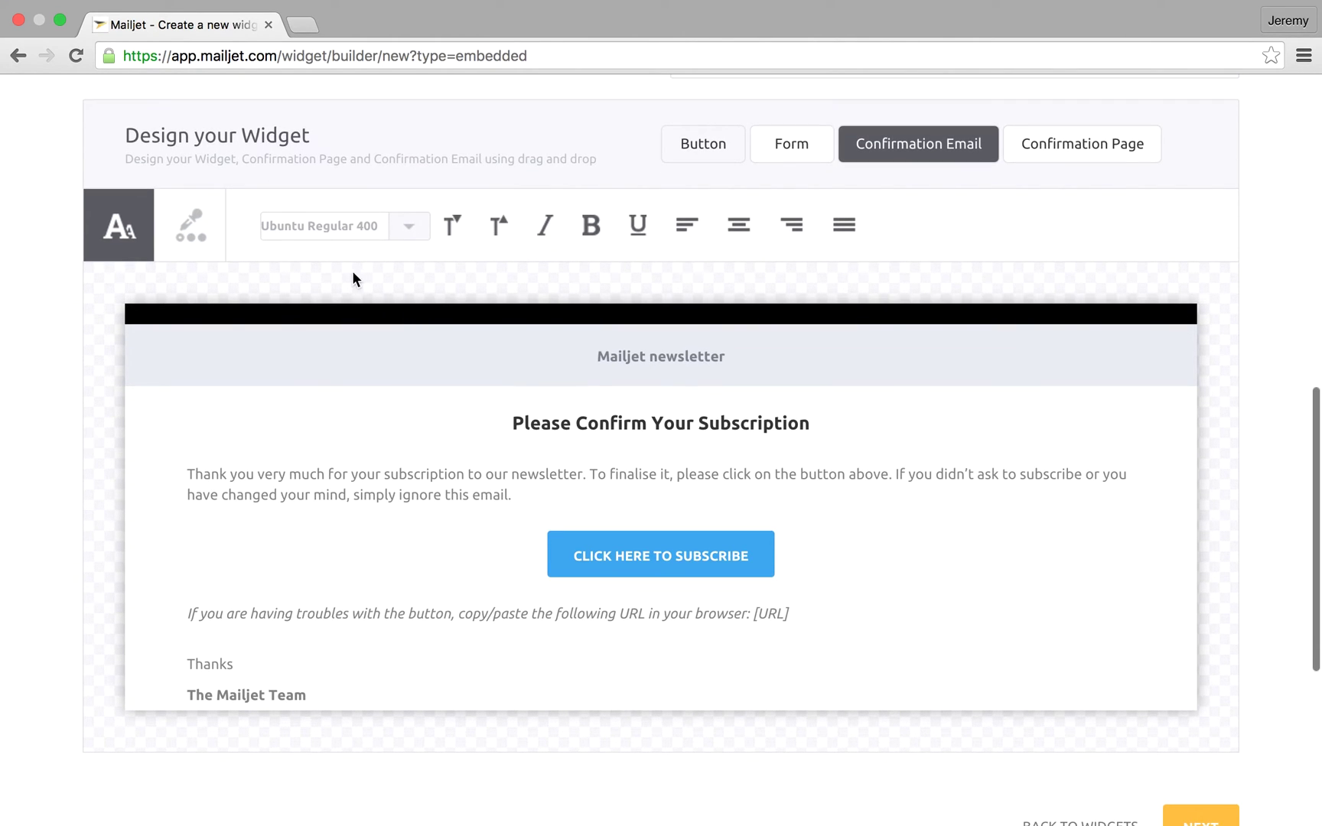
{"action": "double_click", "coordinate": [599, 358]}
{"action": "key", "text": "super+a"}
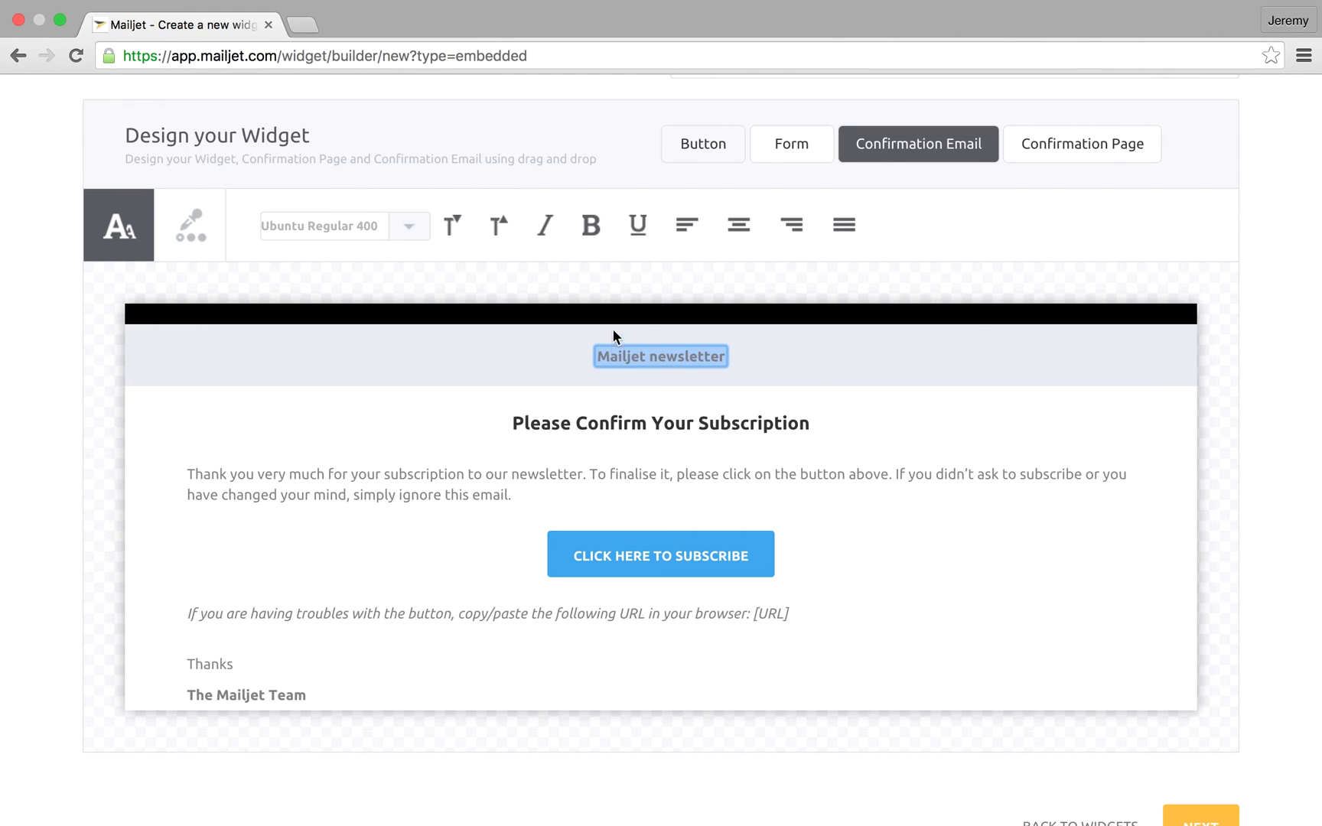
{"action": "left_click", "coordinate": [499, 228]}
{"action": "left_click", "coordinate": [498, 228]}
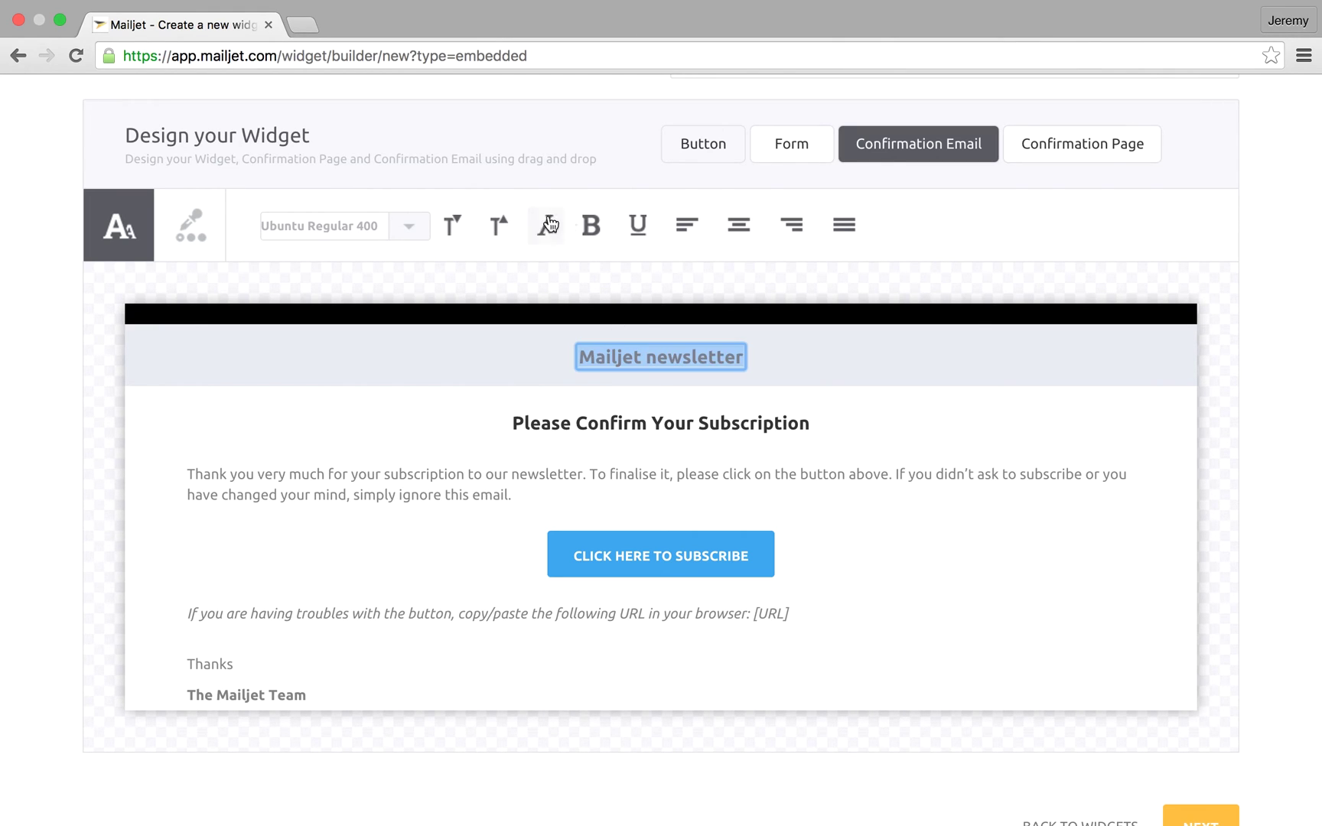
{"action": "left_click", "coordinate": [588, 234]}
{"action": "left_click", "coordinate": [588, 230]}
Give the email header a #FFBF40 band with white text, then go to the Widget Summary
{"action": "left_click", "coordinate": [188, 224]}
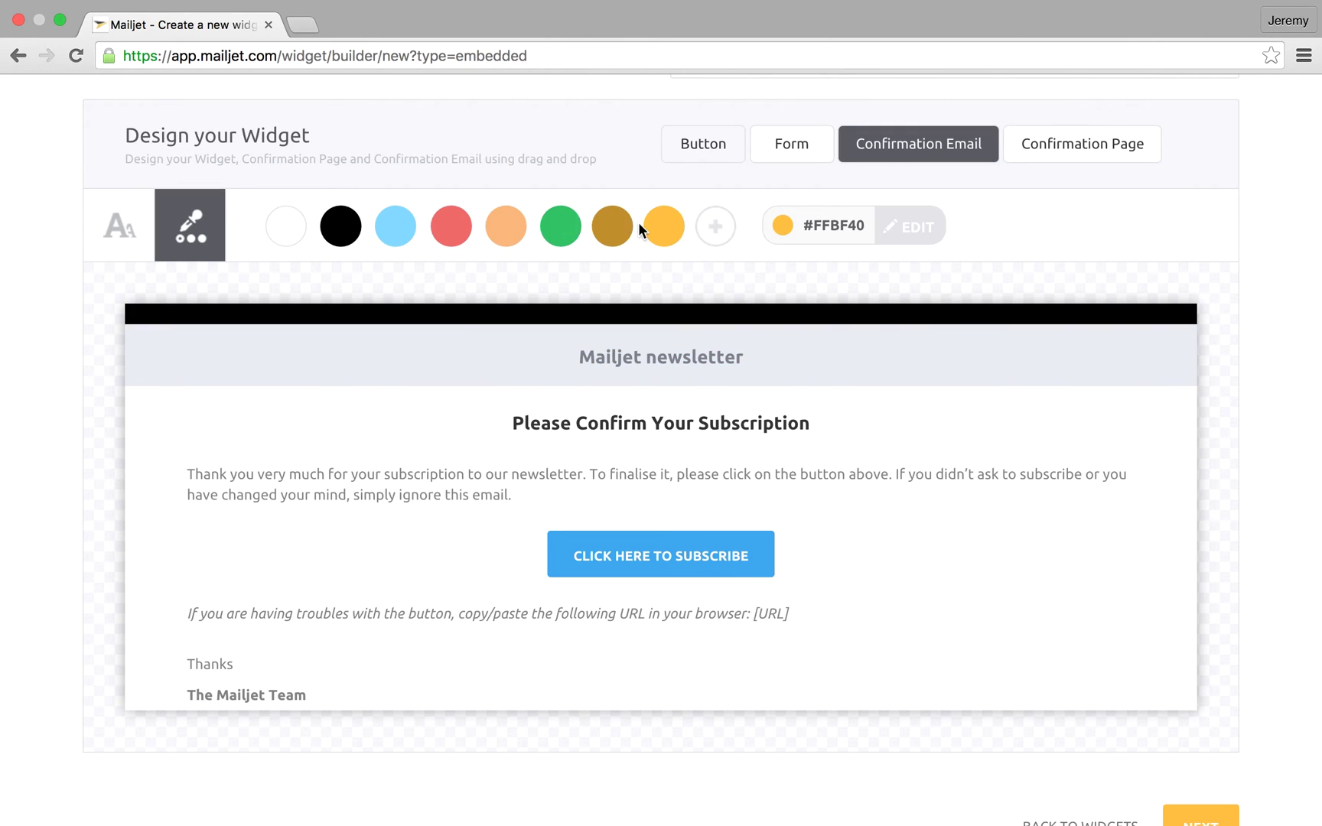
{"action": "left_click_drag", "start_coordinate": [664, 226], "coordinate": [459, 356]}
{"action": "left_click_drag", "start_coordinate": [285, 225], "coordinate": [594, 353]}
{"action": "scroll", "coordinate": [1204, 650], "scroll_direction": "down", "scroll_amount": 3}
{"action": "left_click", "coordinate": [1226, 710]}
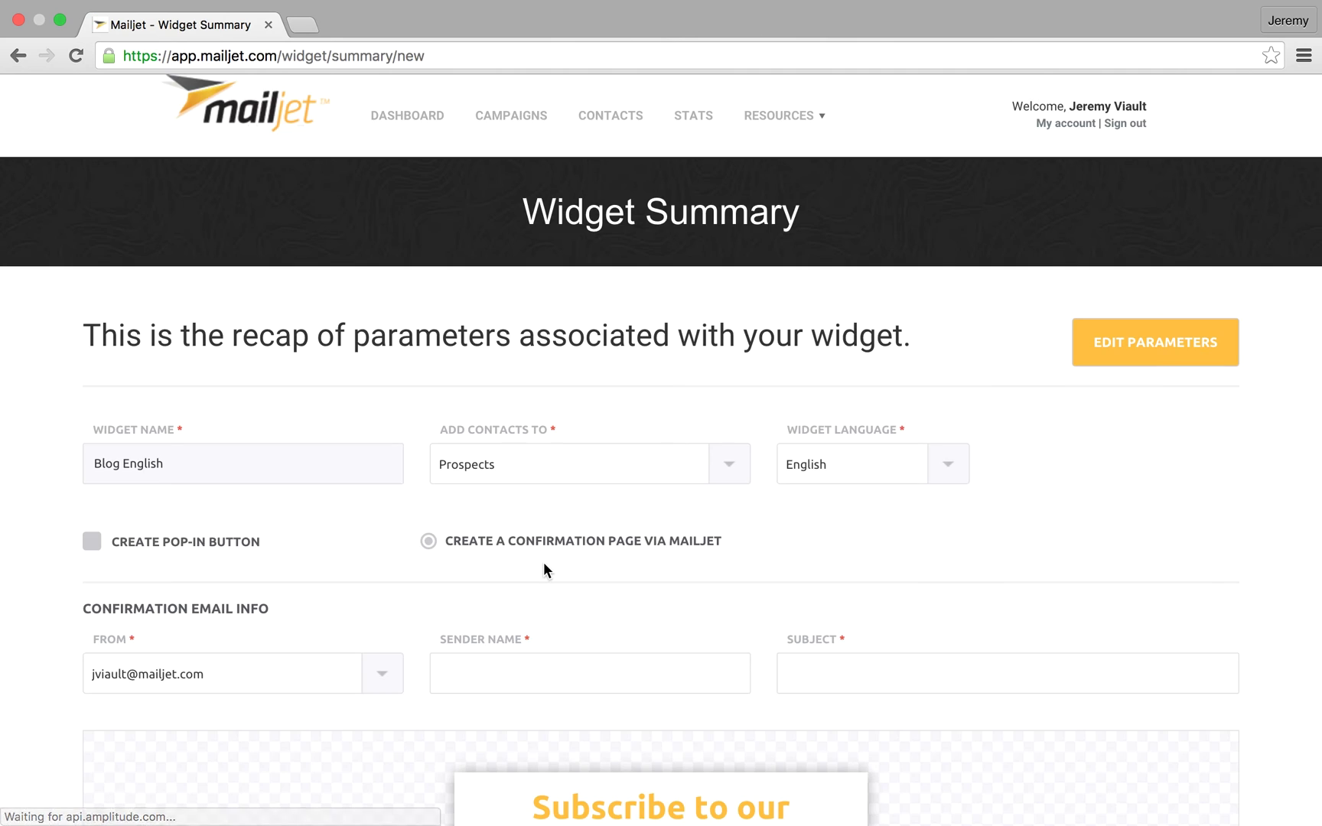
Enter sender name 'Newsletter' and subject 'One click away from weekly news'
{"action": "scroll", "coordinate": [543, 570], "scroll_direction": "down", "scroll_amount": 6}
{"action": "scroll", "coordinate": [466, 272], "scroll_direction": "down", "scroll_amount": 2}
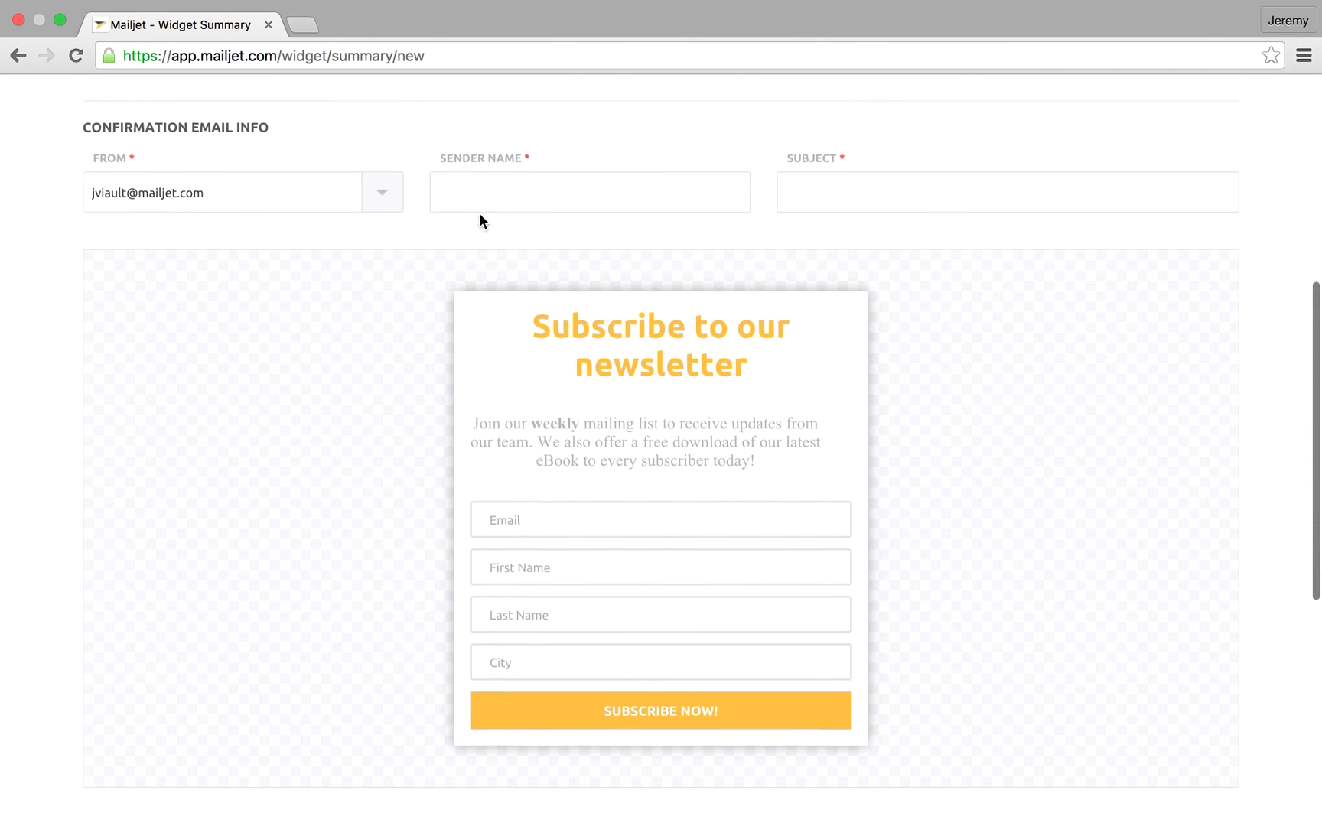
{"action": "left_click", "coordinate": [482, 150]}
{"action": "type", "text": "Newsletter"}
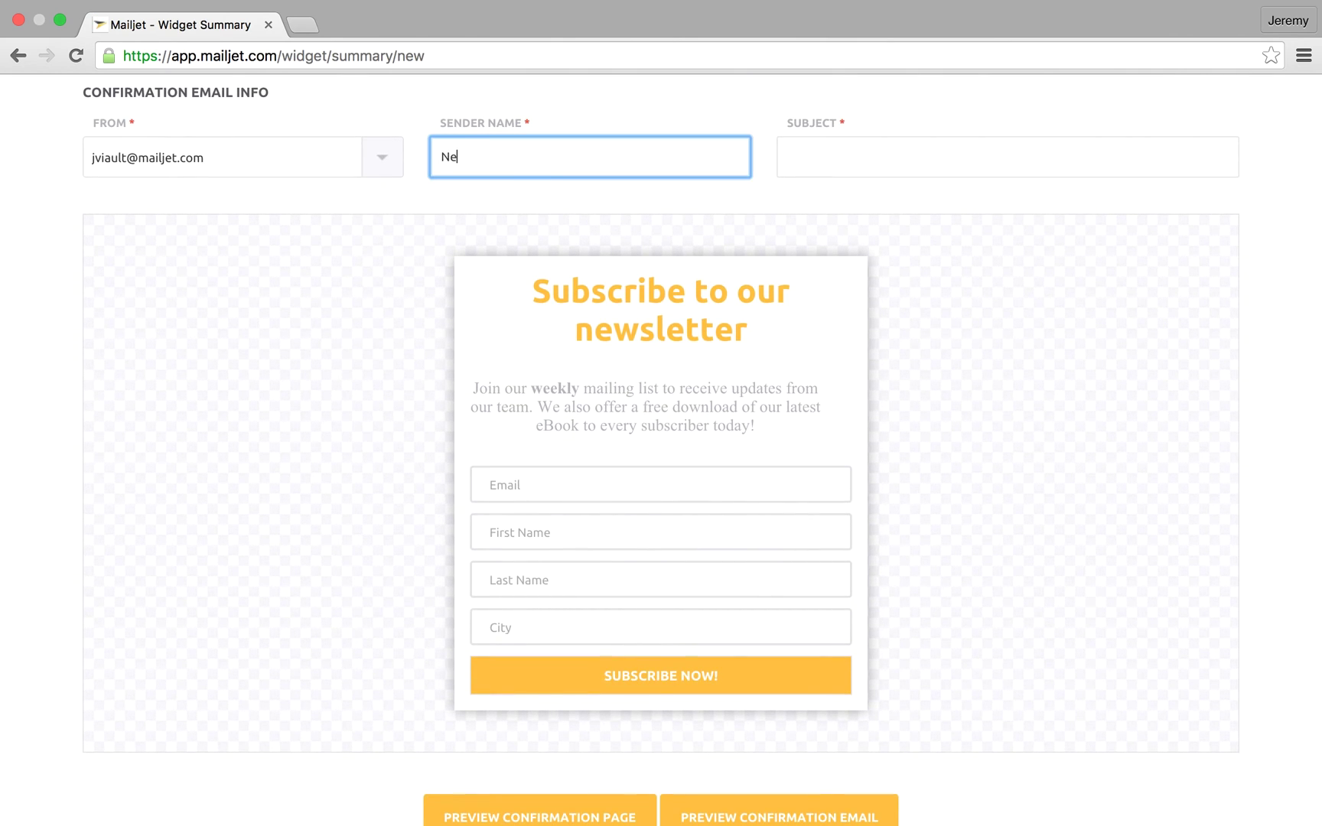
{"action": "key", "text": "Tab"}
{"action": "type", "text": "O"}
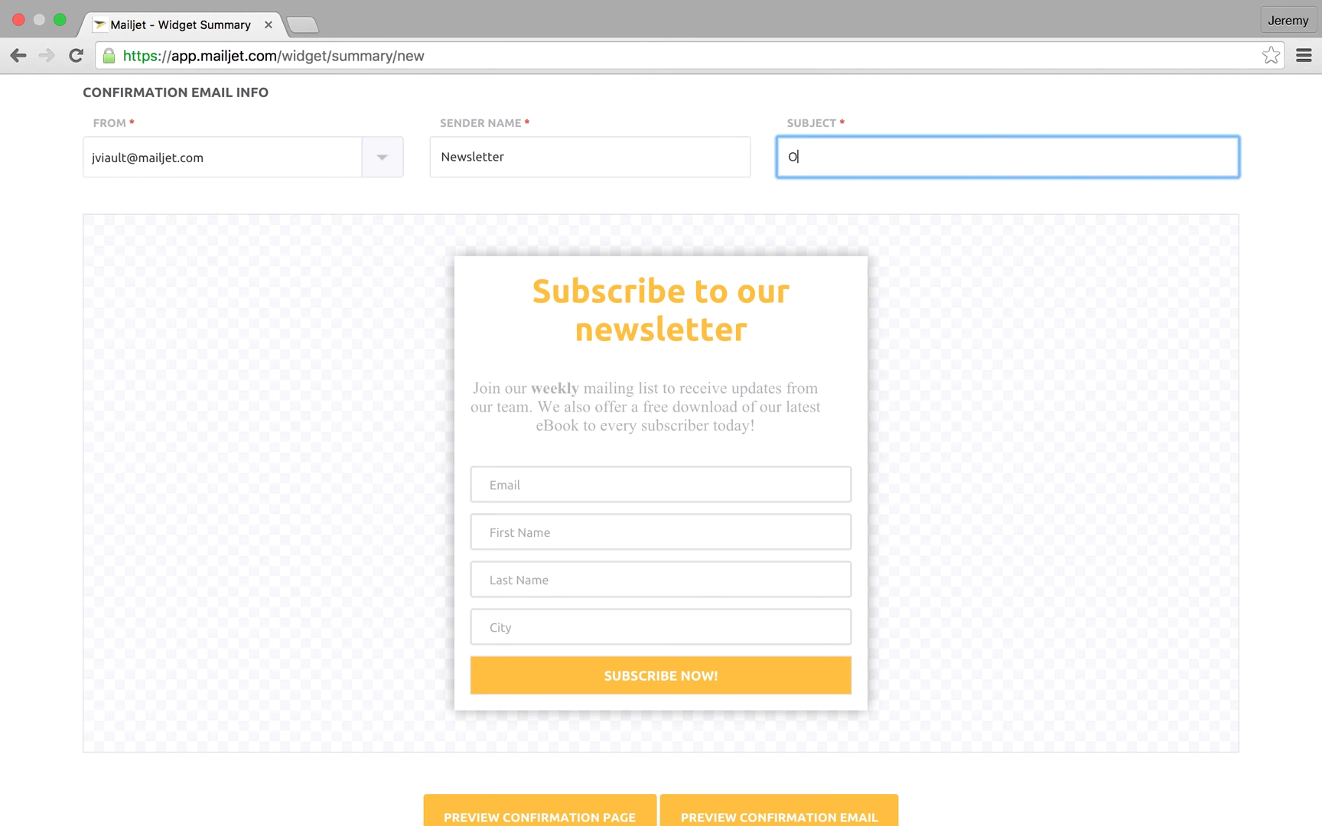
{"action": "type", "text": "ne click away from weekly news"}
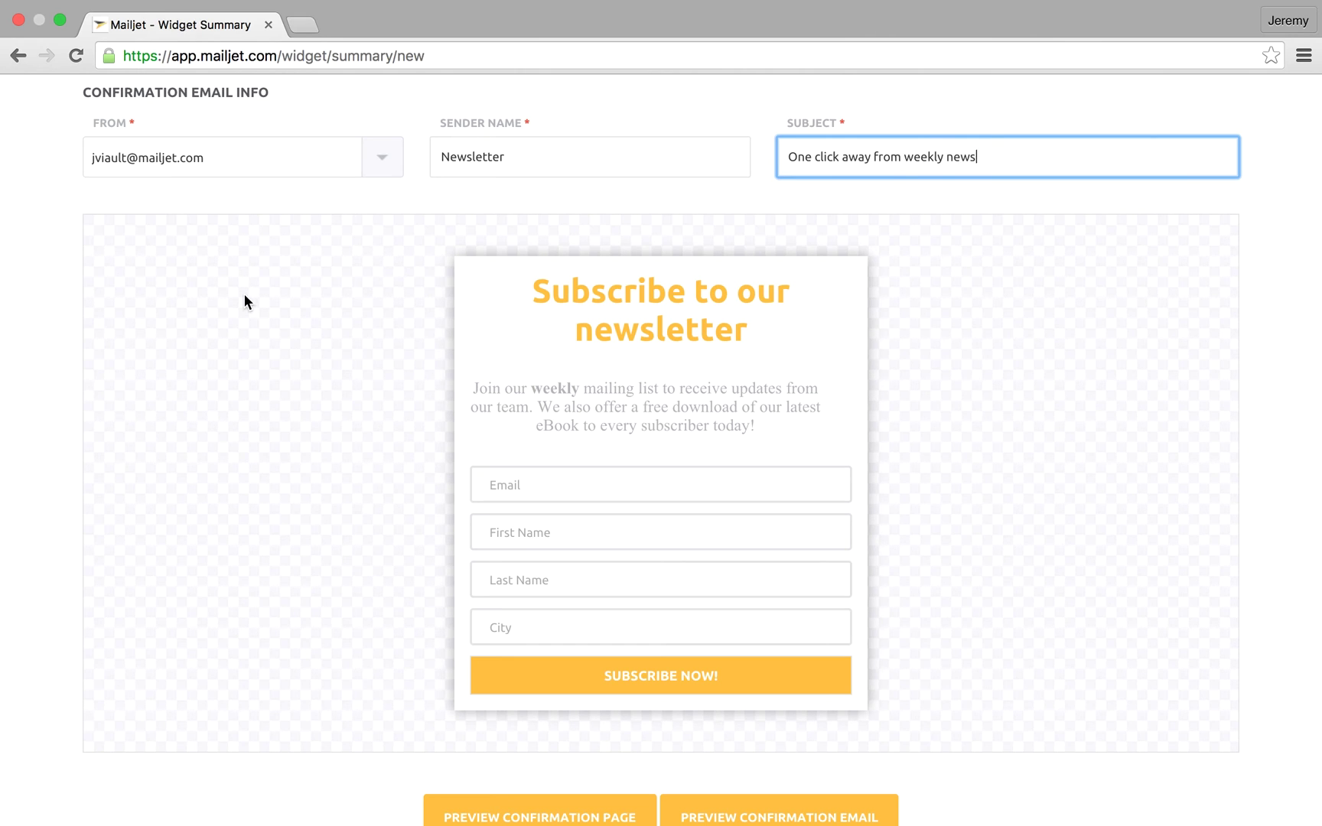
{"action": "scroll", "coordinate": [245, 297], "scroll_direction": "down", "scroll_amount": 2}
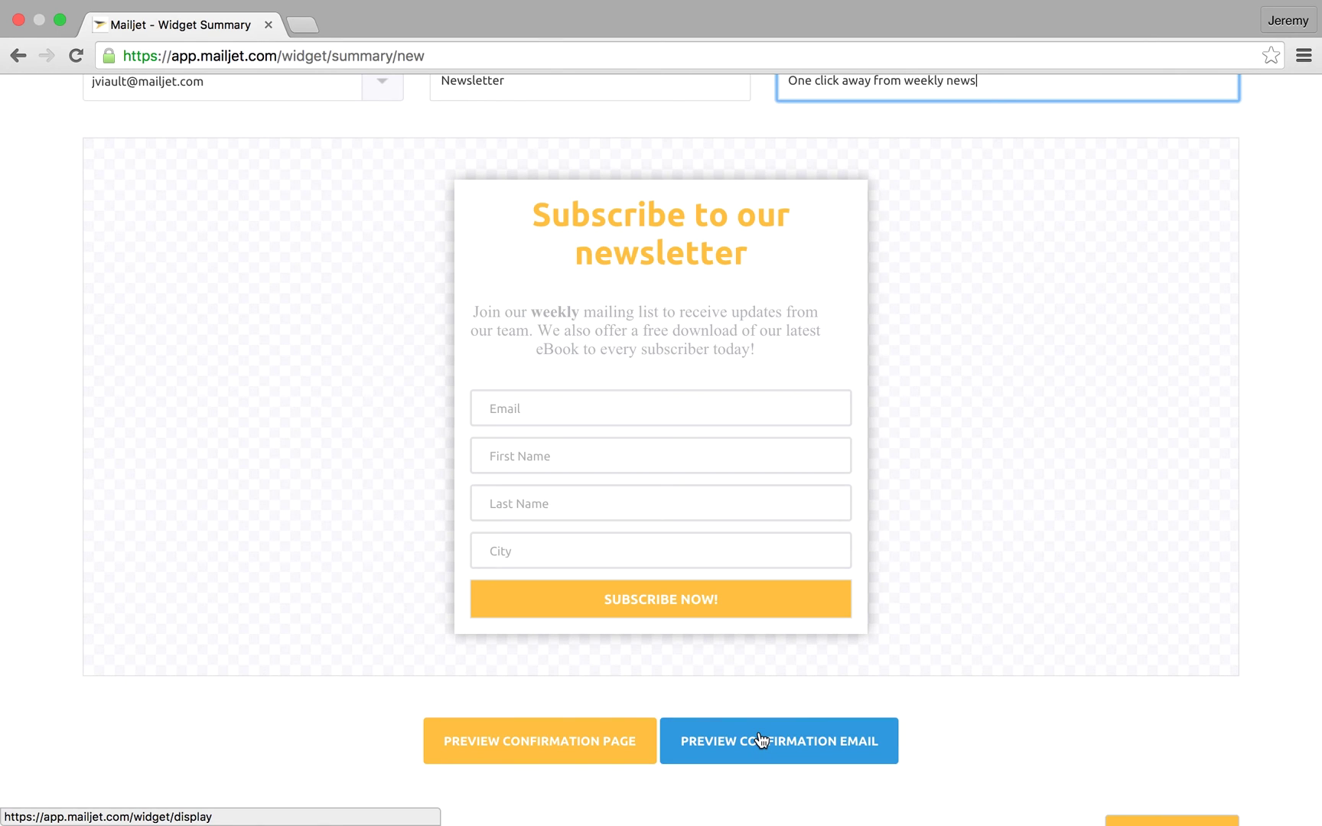
{"action": "scroll", "coordinate": [760, 739], "scroll_direction": "down", "scroll_amount": 3}
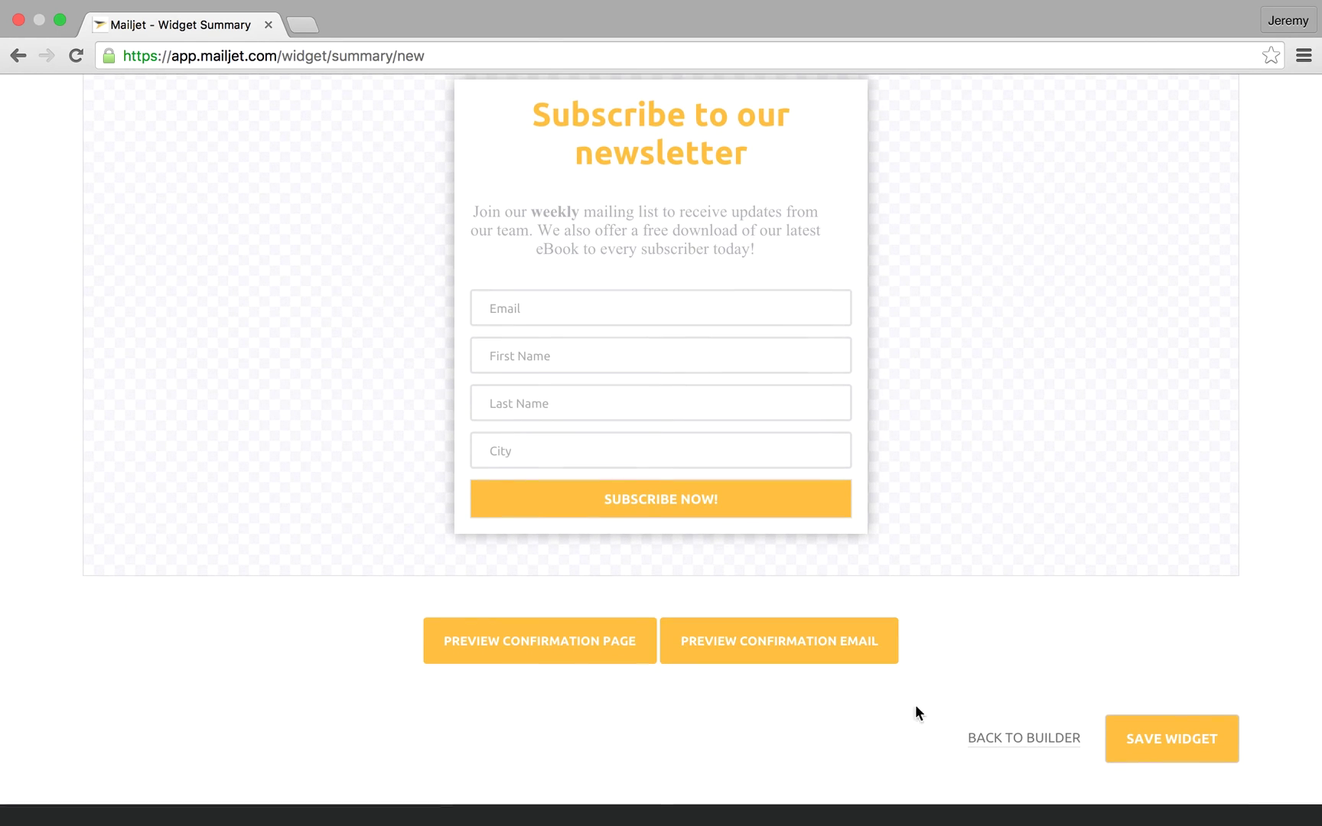
Save the Blog English widget, copy the HTML embed code, and return to Manage Your Widgets
{"action": "left_click", "coordinate": [1166, 740]}
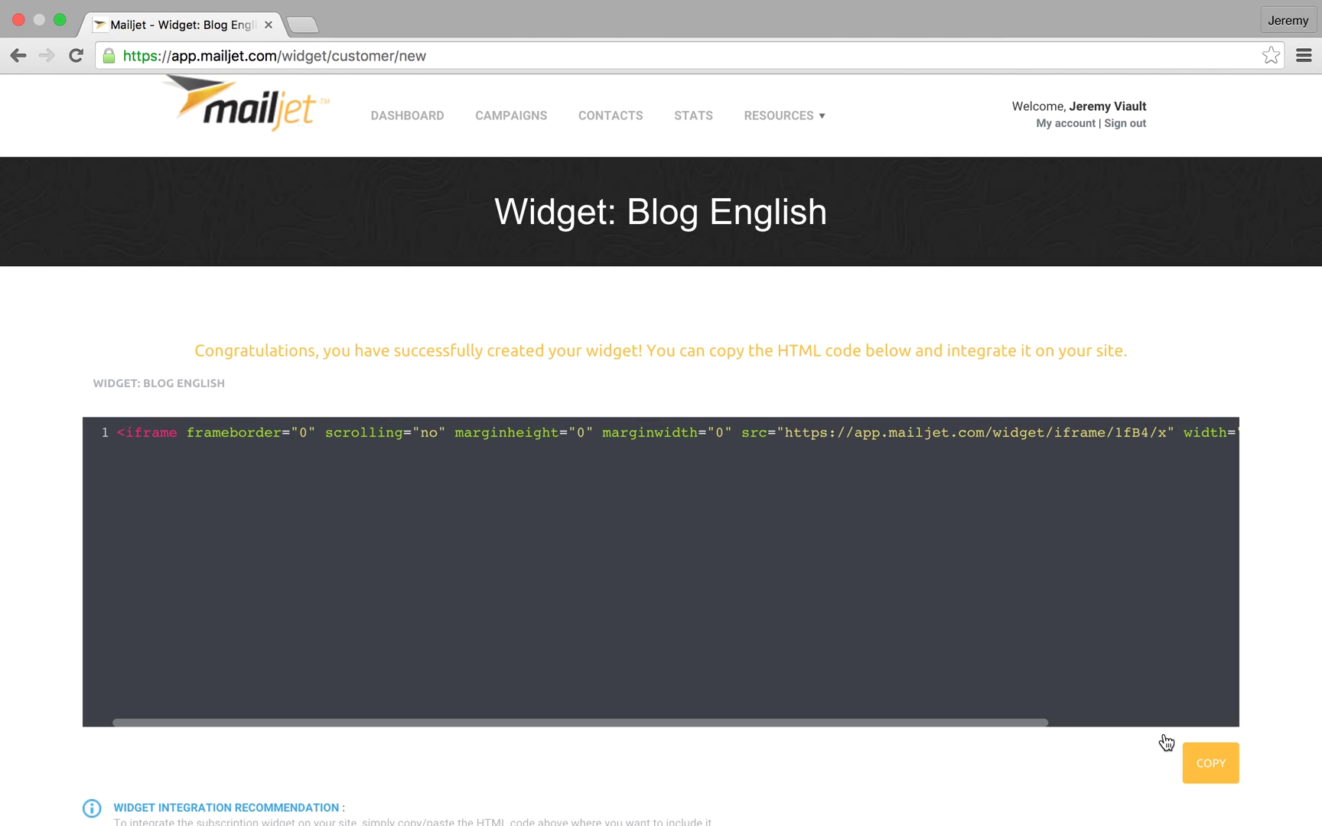
{"action": "left_click", "coordinate": [1207, 775]}
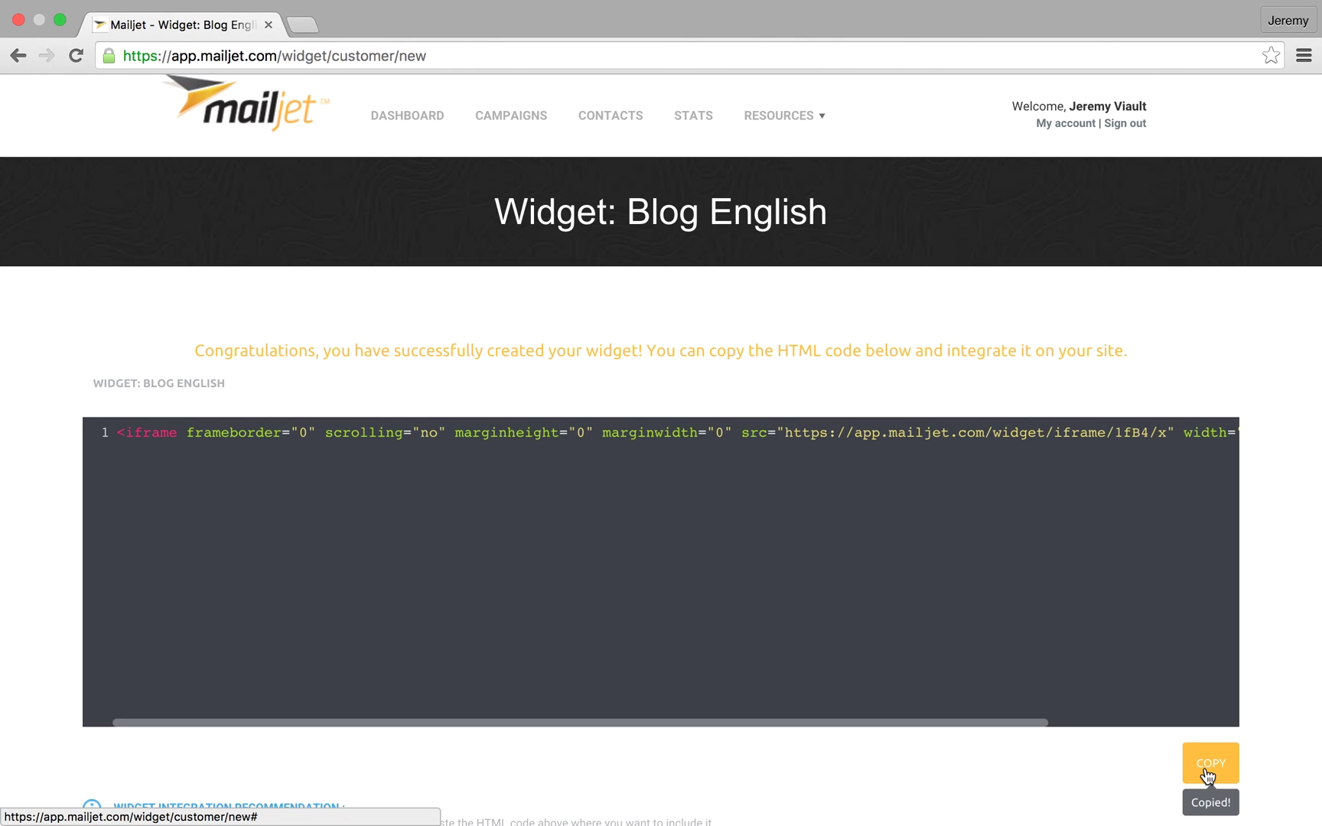
{"action": "scroll", "coordinate": [1207, 776], "scroll_direction": "down", "scroll_amount": 5}
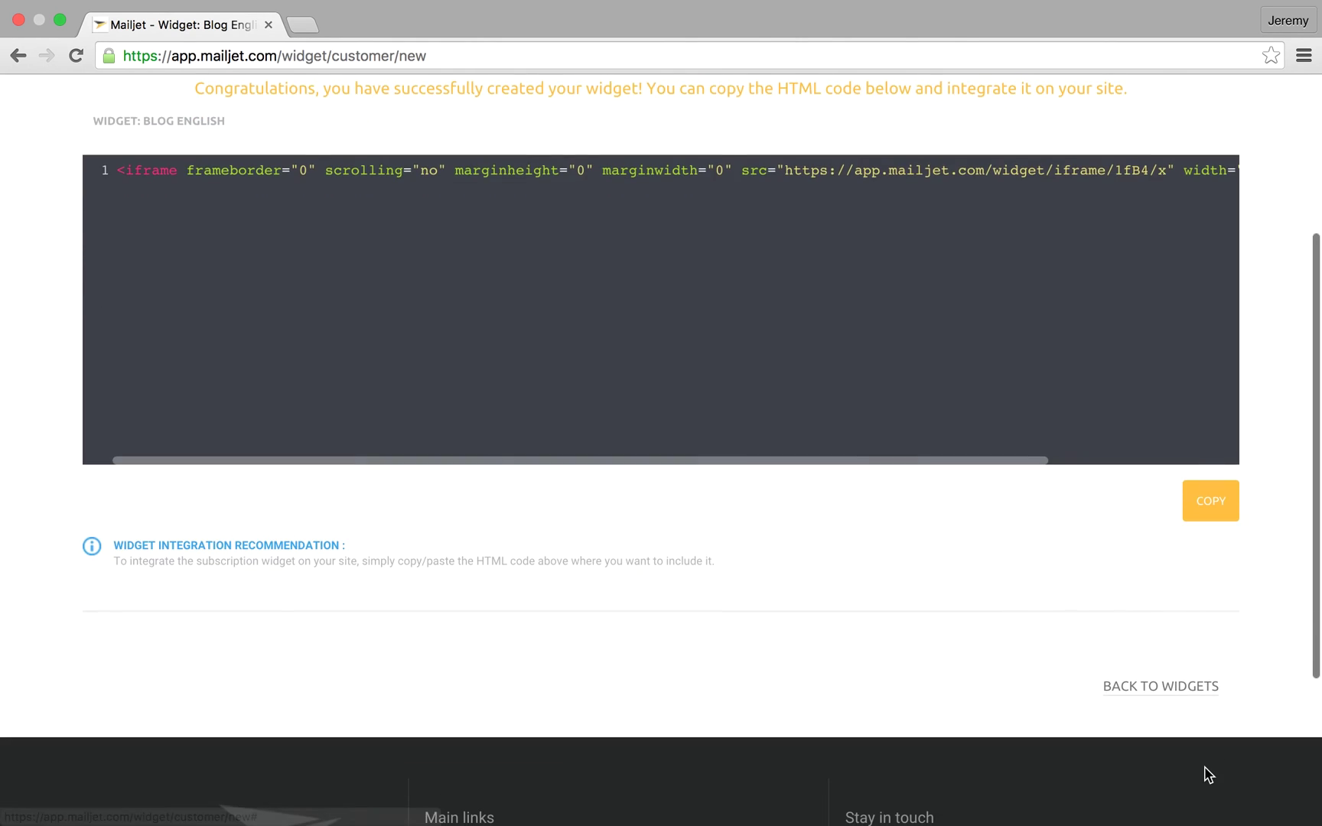
{"action": "left_click", "coordinate": [1163, 689]}
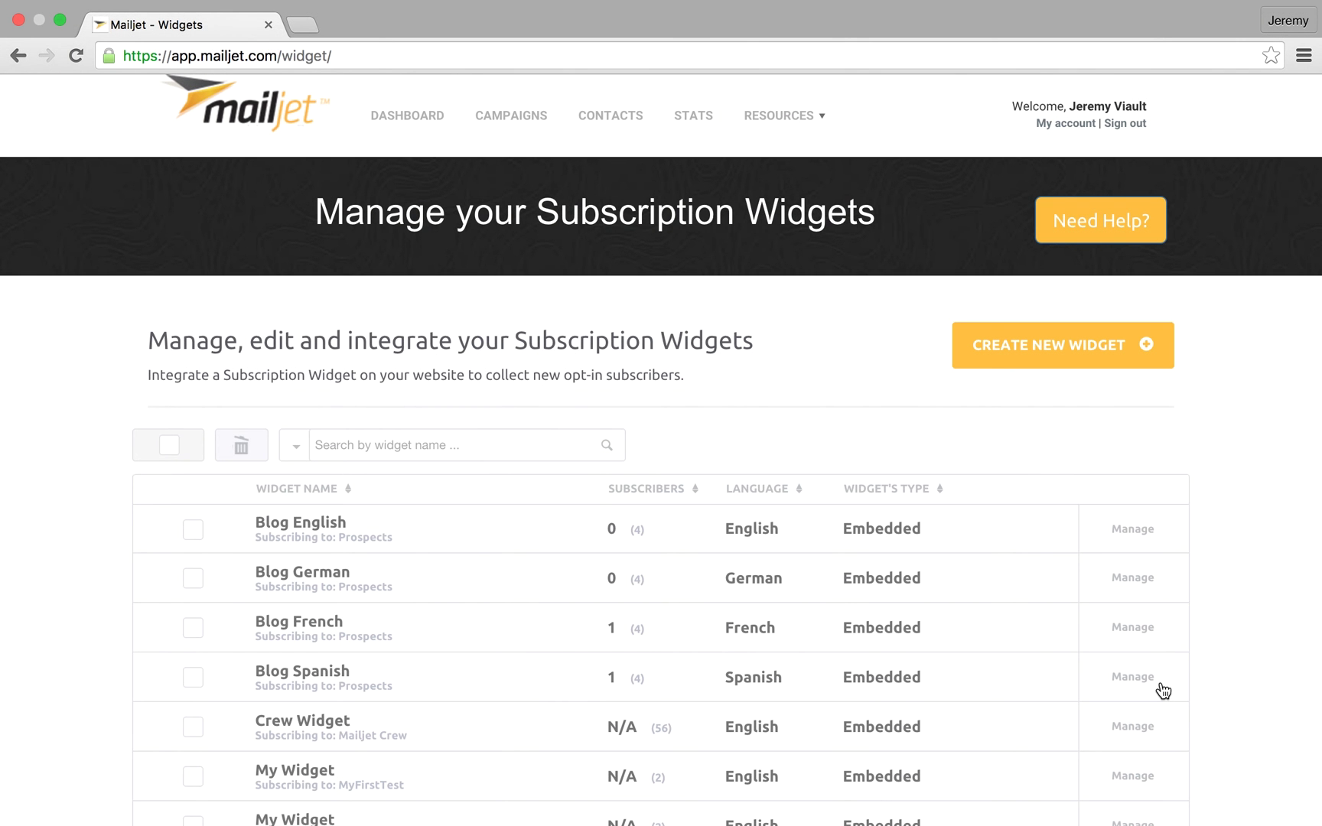
Reveal the management action icons on the Blog English widget row in the Subscription Widgets list
{"action": "scroll", "coordinate": [1161, 688], "scroll_direction": "down", "scroll_amount": 3}
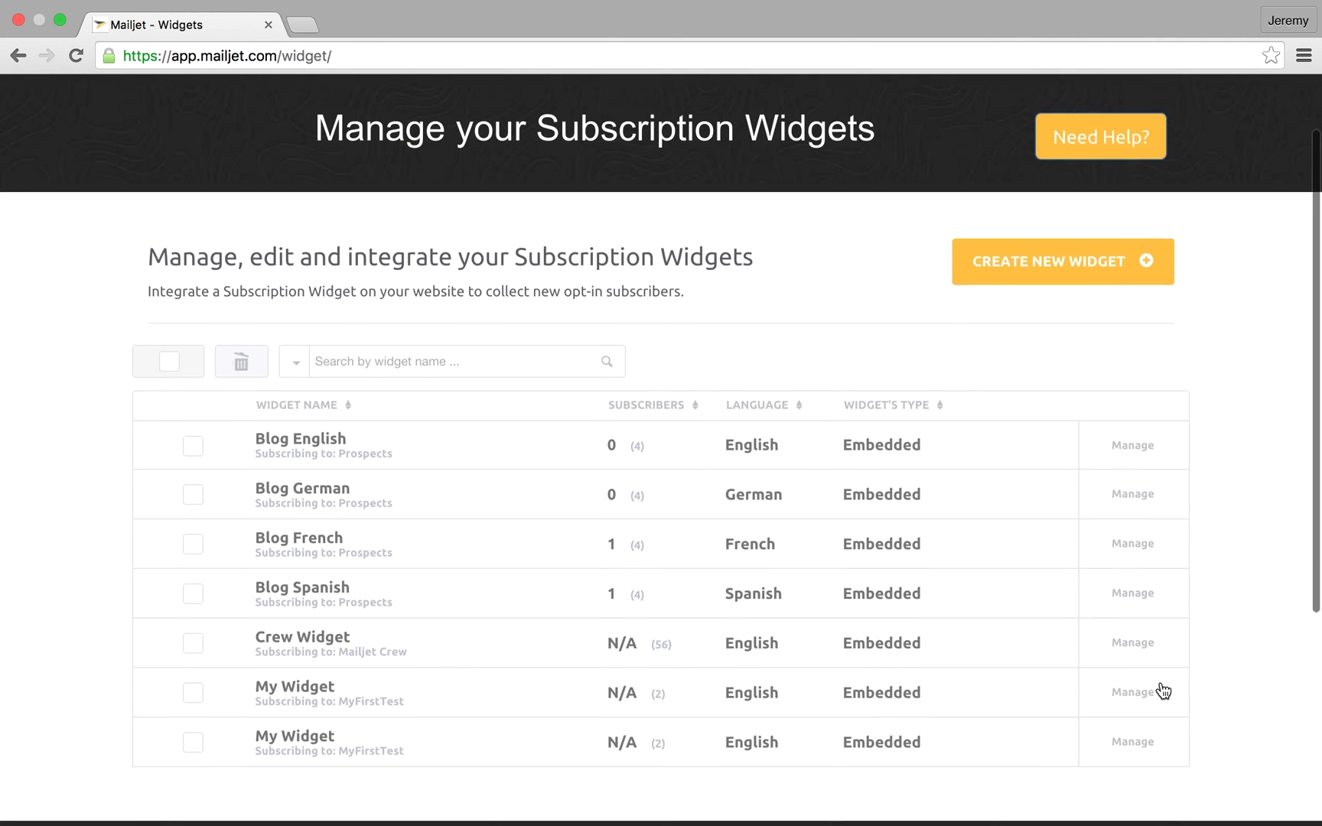
{"action": "scroll", "coordinate": [1163, 691], "scroll_direction": "down", "scroll_amount": 2}
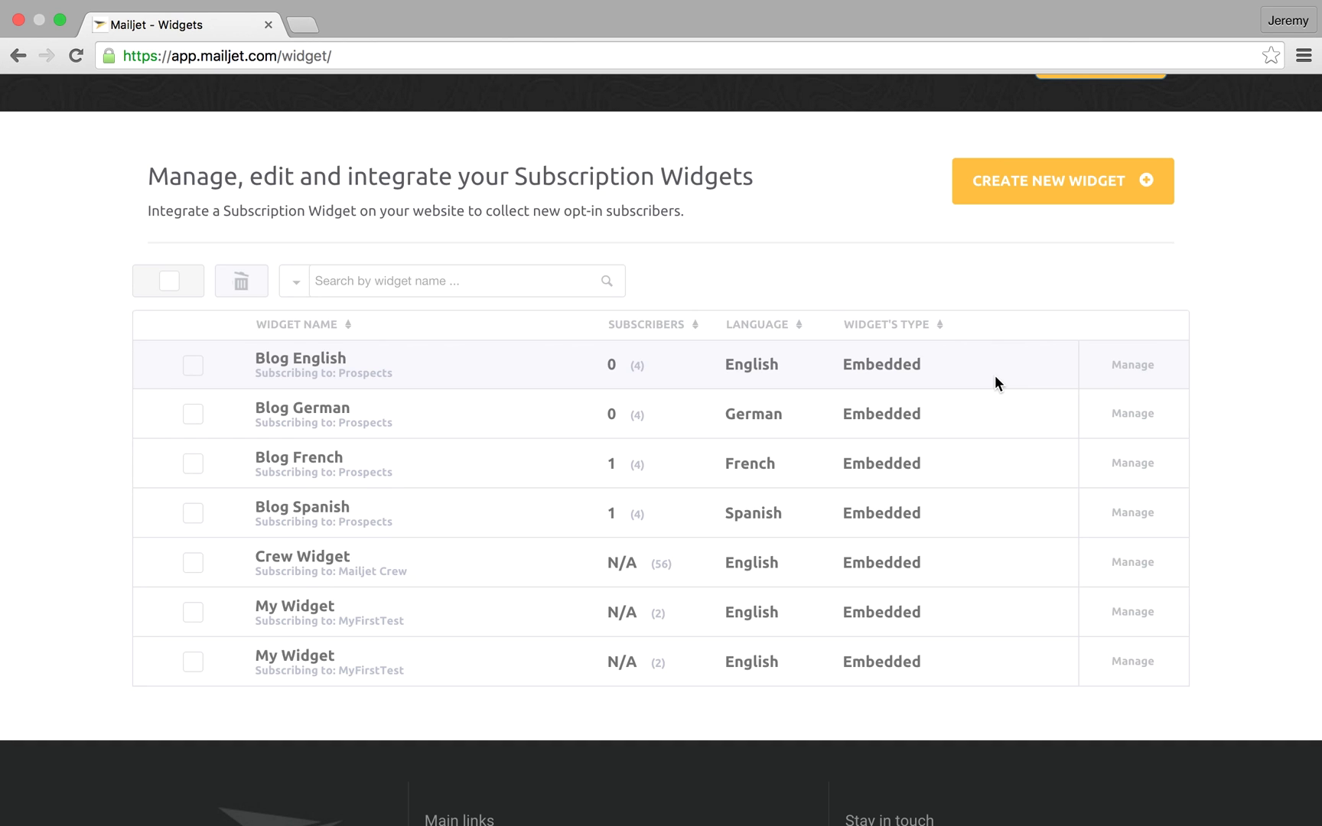
{"action": "mouse_move", "coordinate": [1102, 374]}
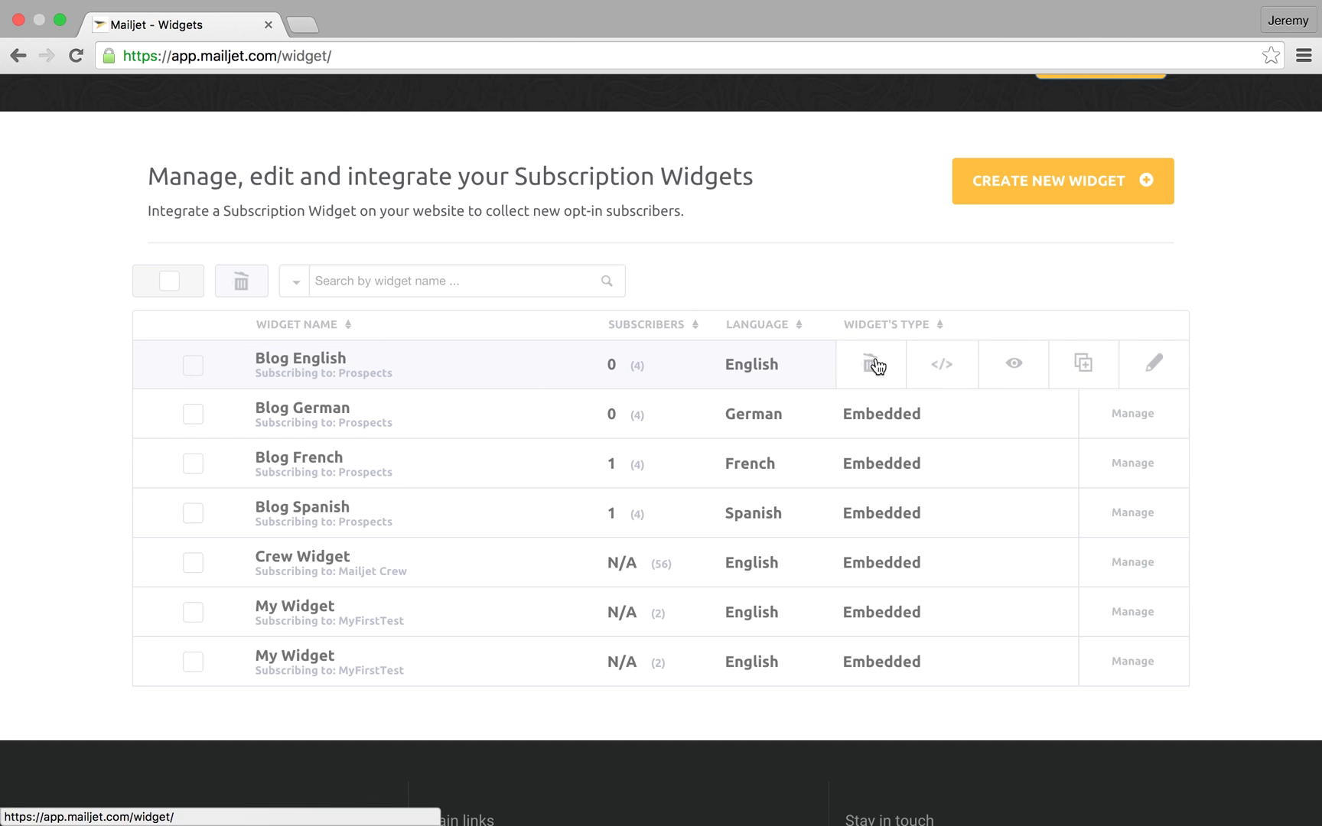